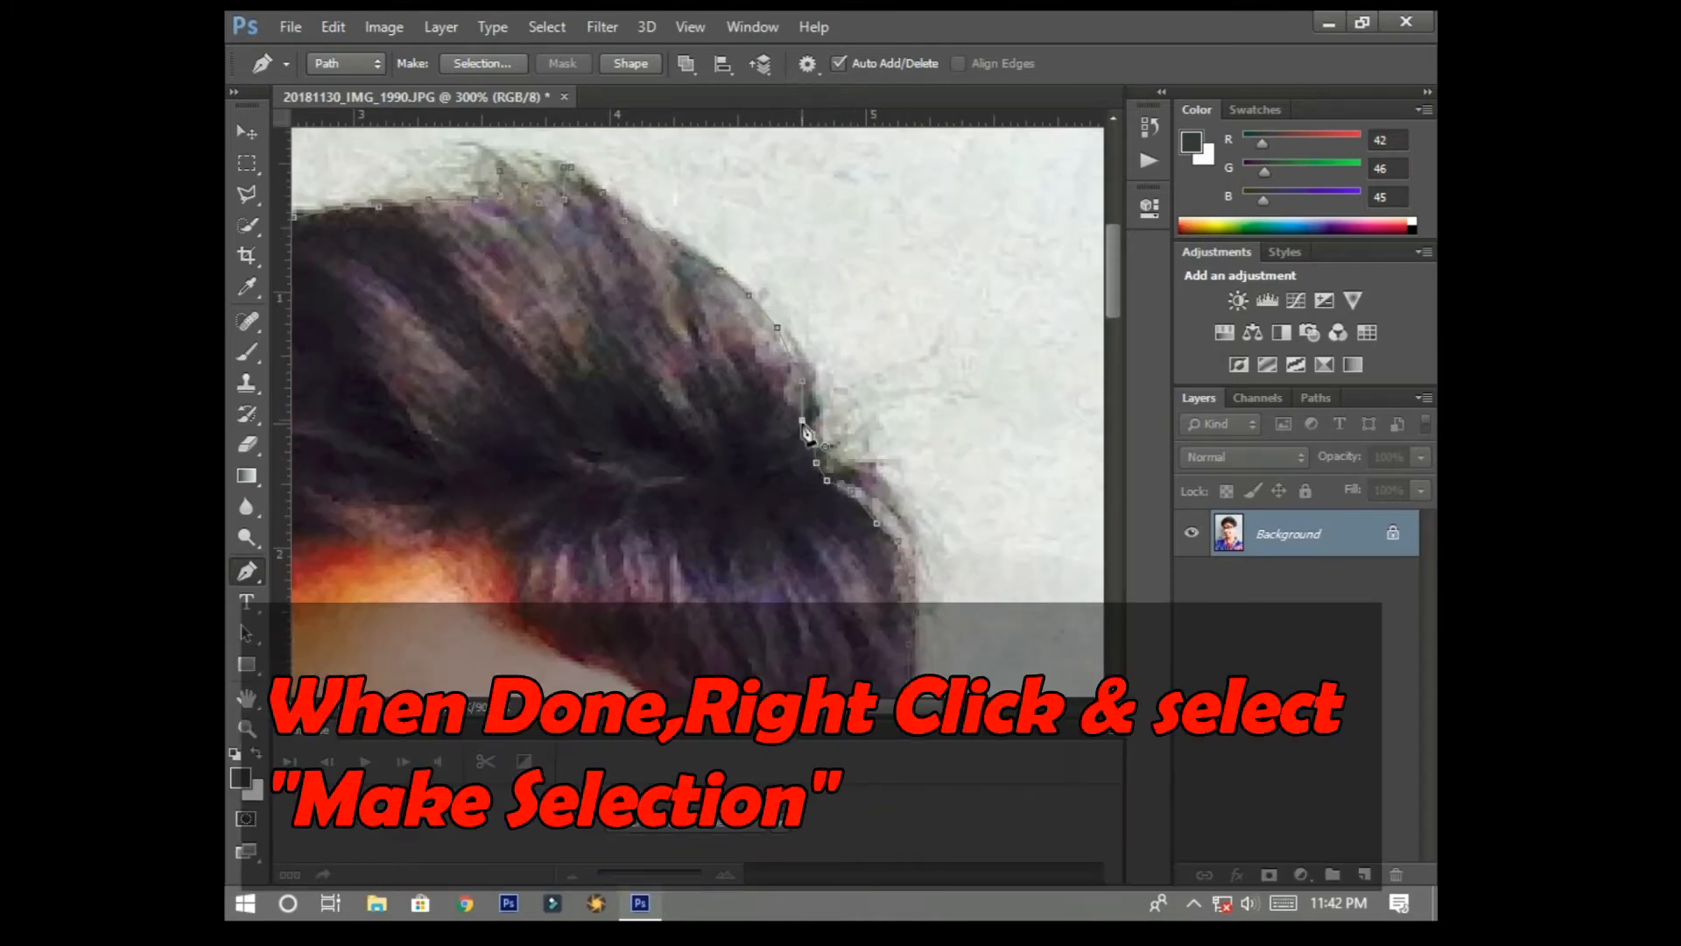
Convert the pen path around the young man into a new anti-aliased selection with a feather radius of 0 pixels
key("ctrl+minus")
key("ctrl+minus")
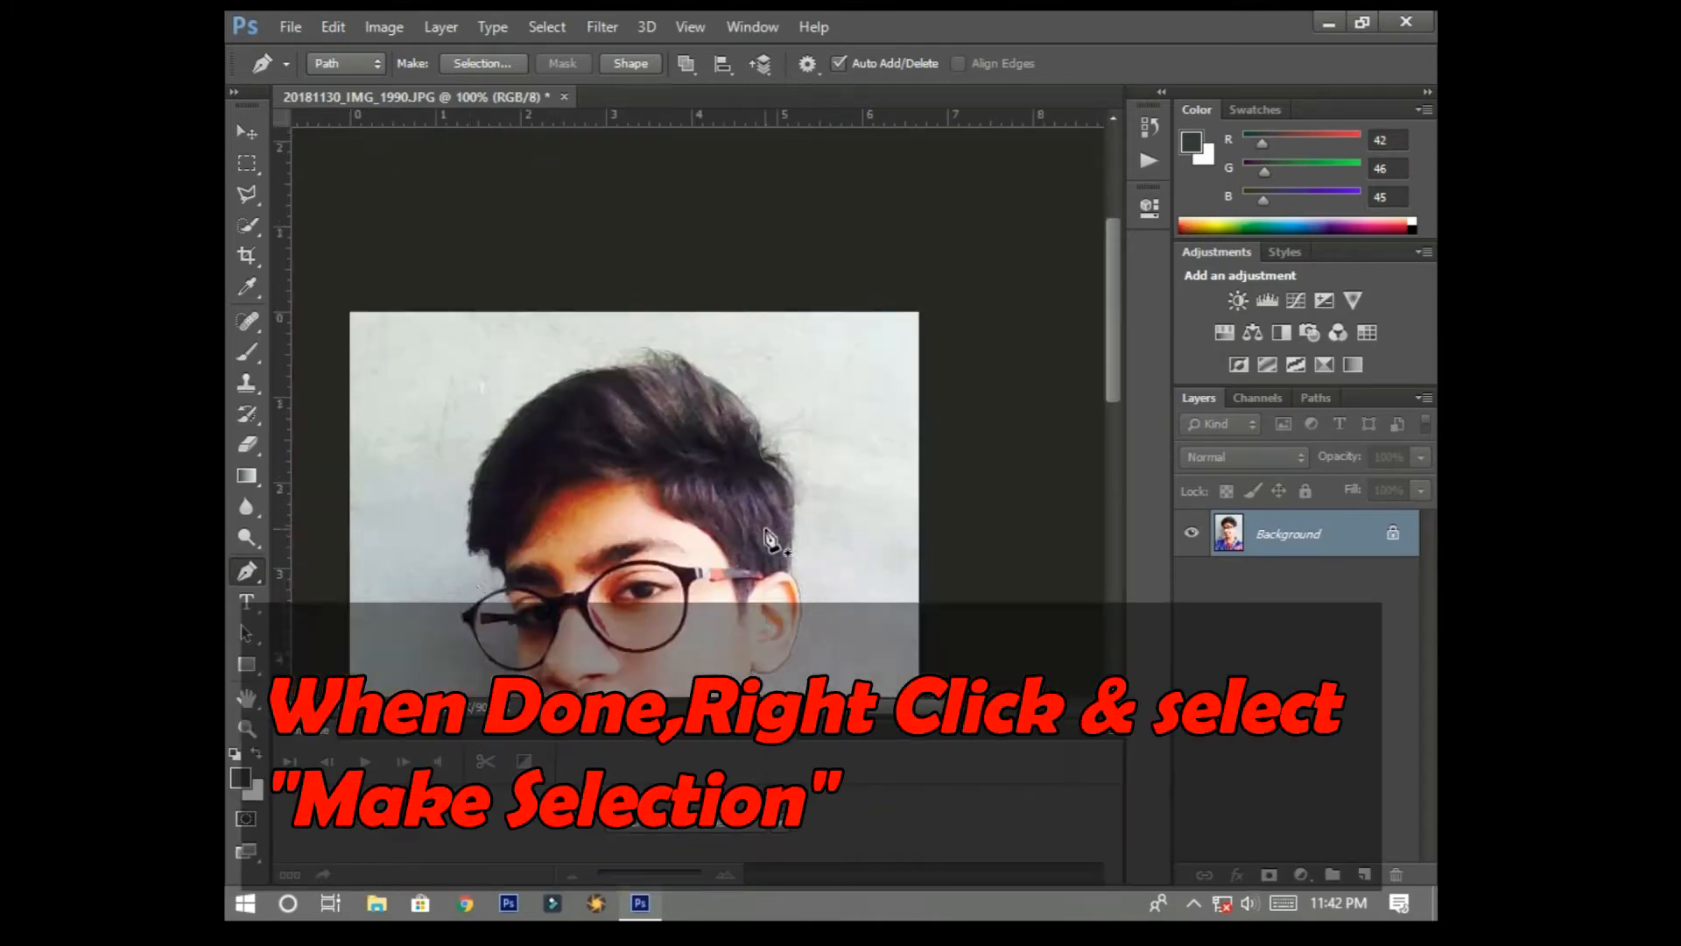
right_click(637, 418)
left_click(676, 433)
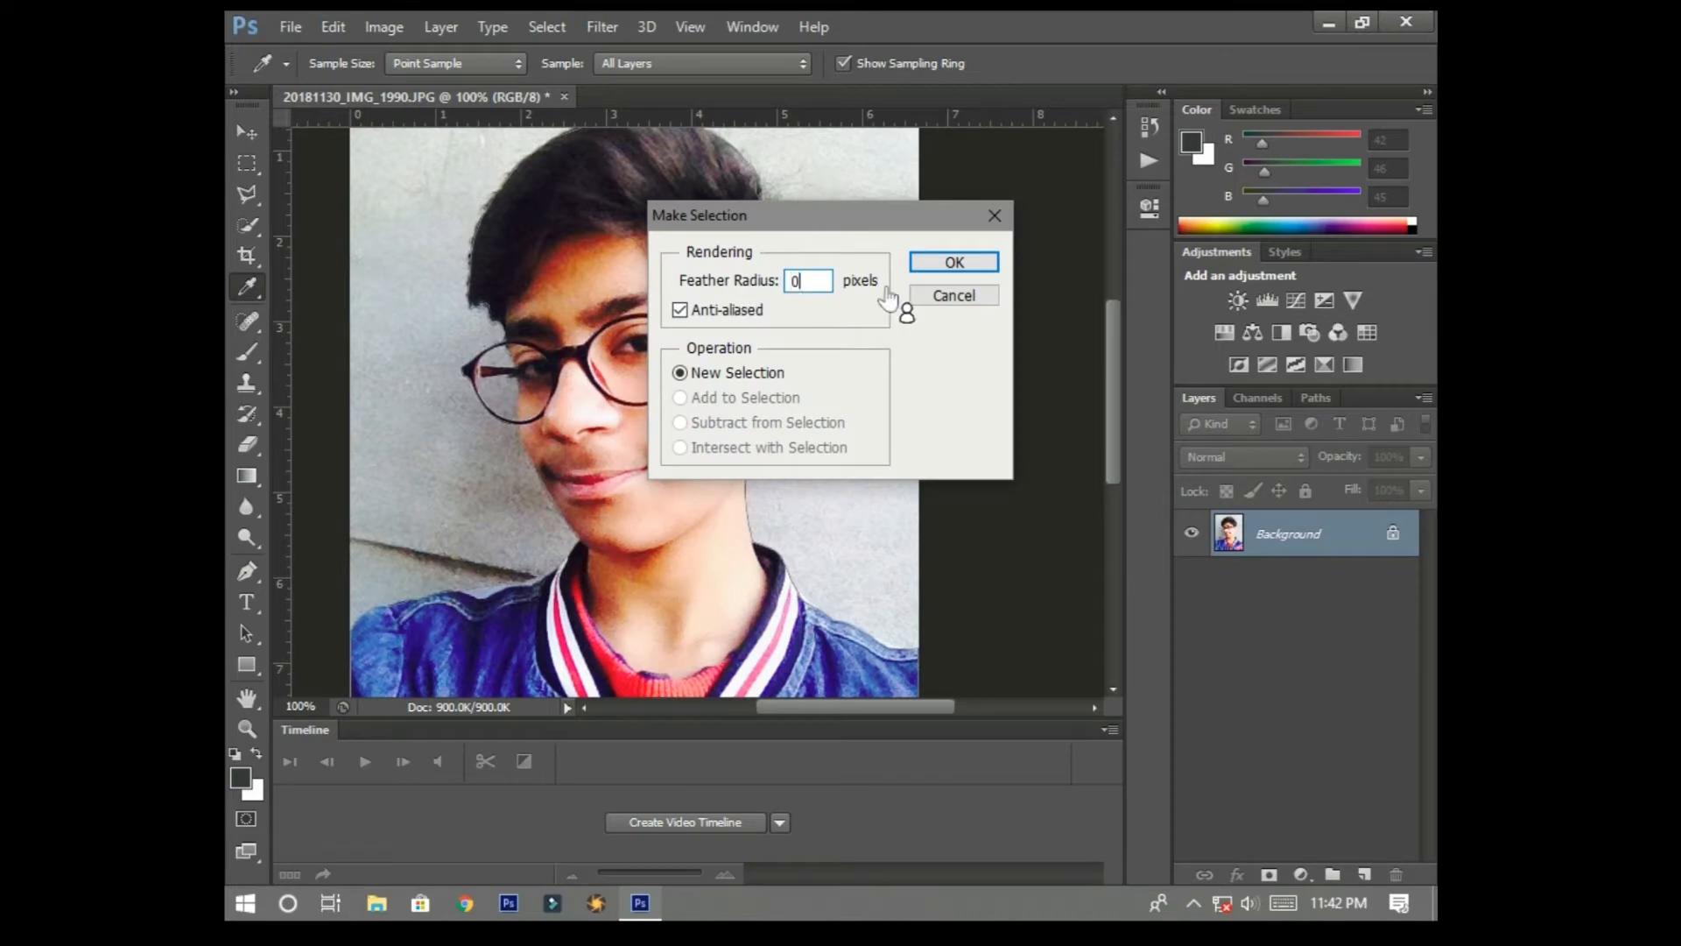
left_click(954, 263)
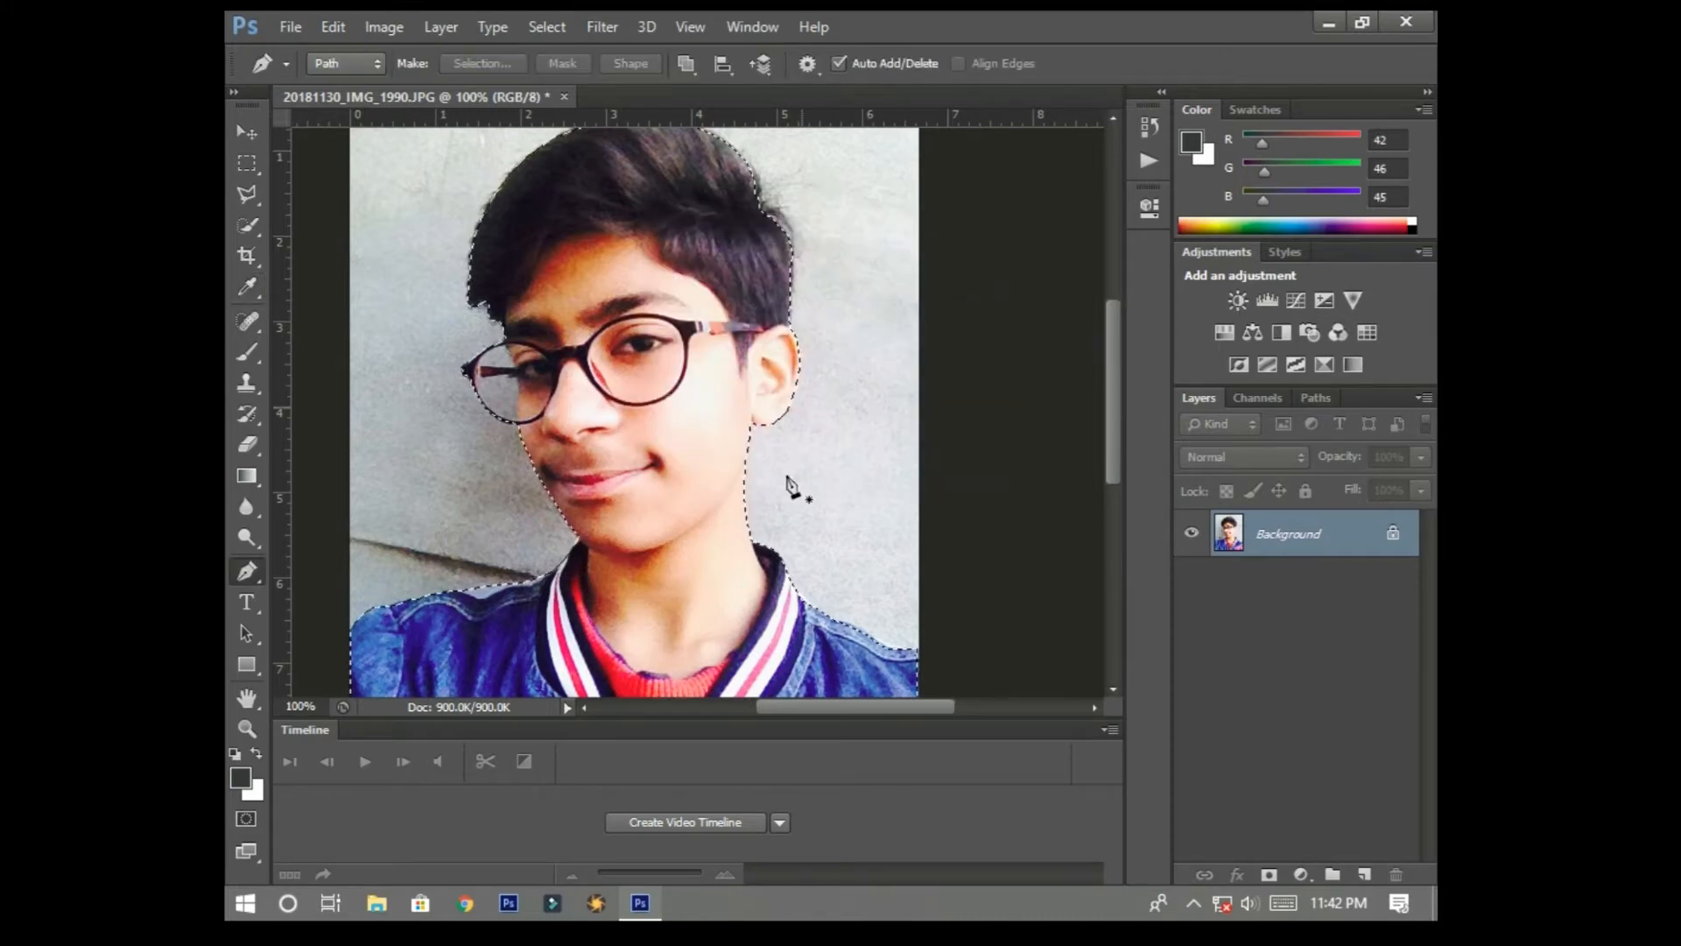
Preview the cutout of the current selection in Refine Edge without applying any adjustment
left_click_drag(901, 707, 870, 706)
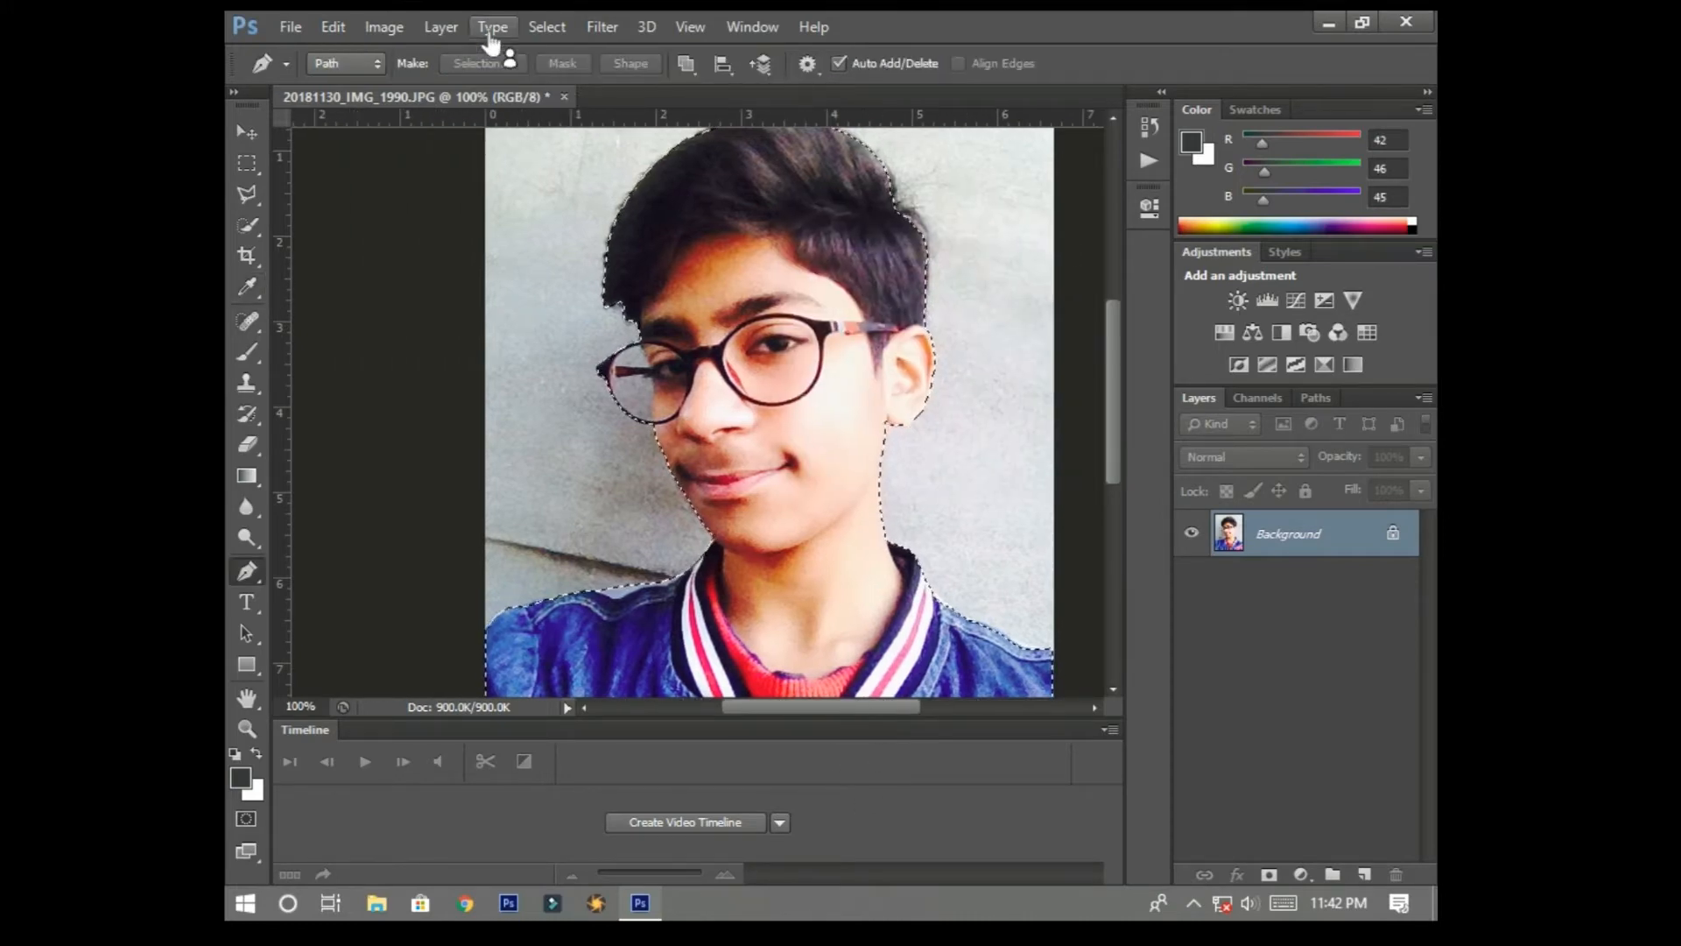
left_click(547, 26)
left_click(598, 265)
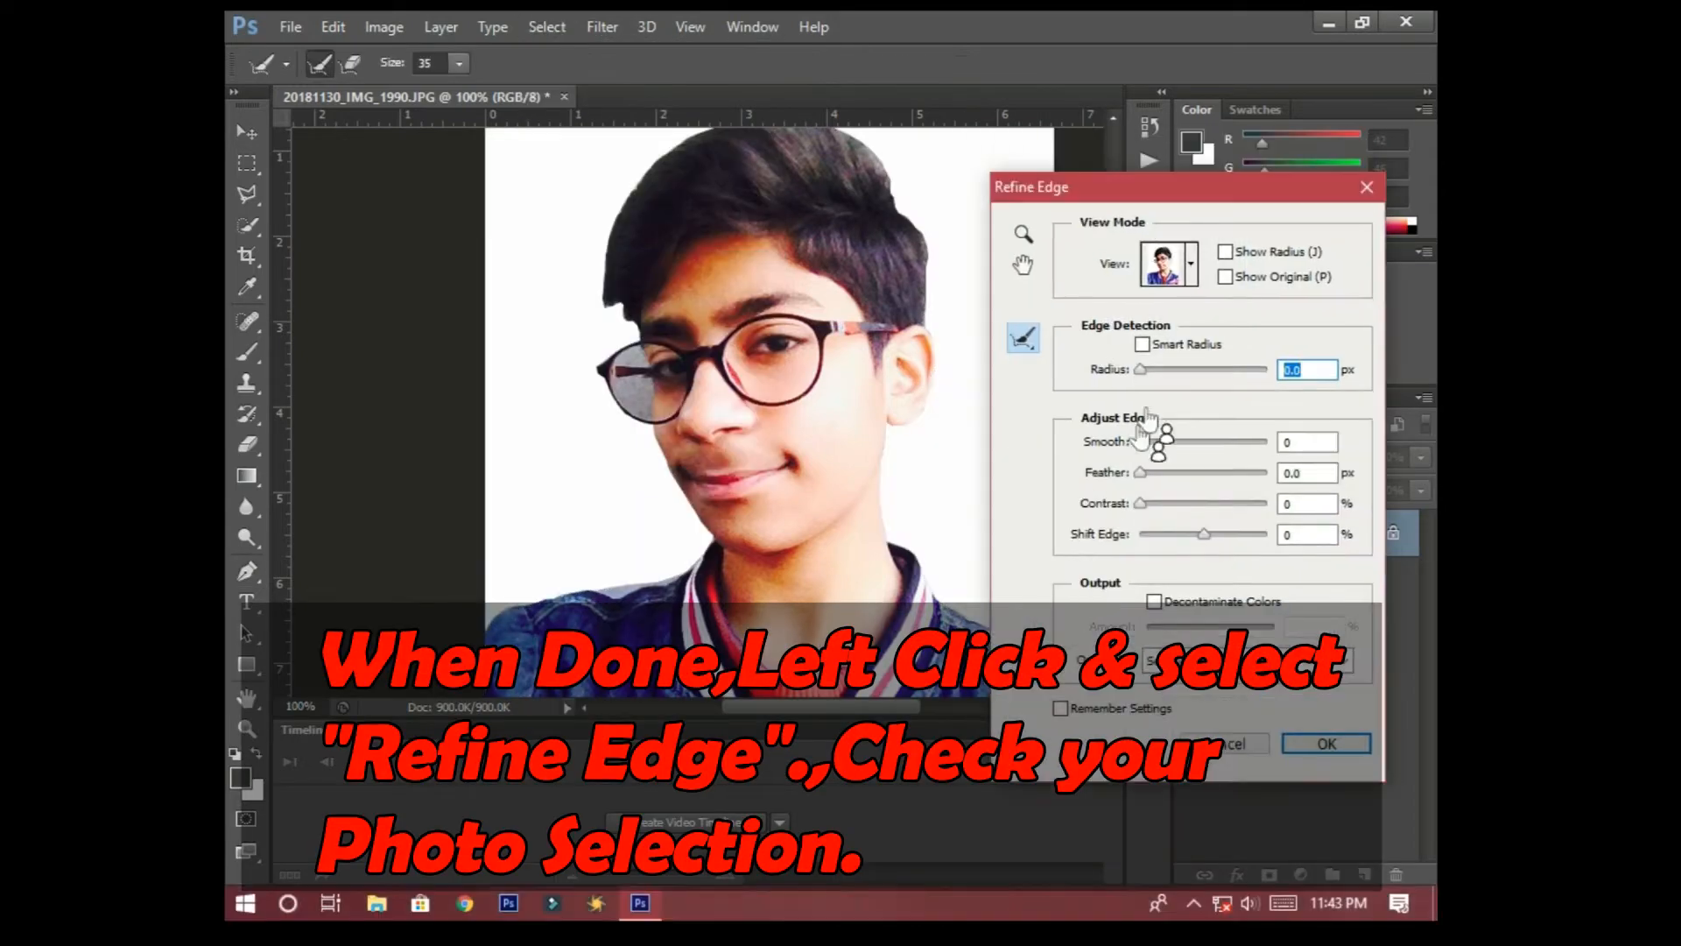
left_click(1225, 745)
Trace the wall areas visible through the glasses lens, above and below the temple arm, with the Pen tool
scroll(648, 407, "up", 1)
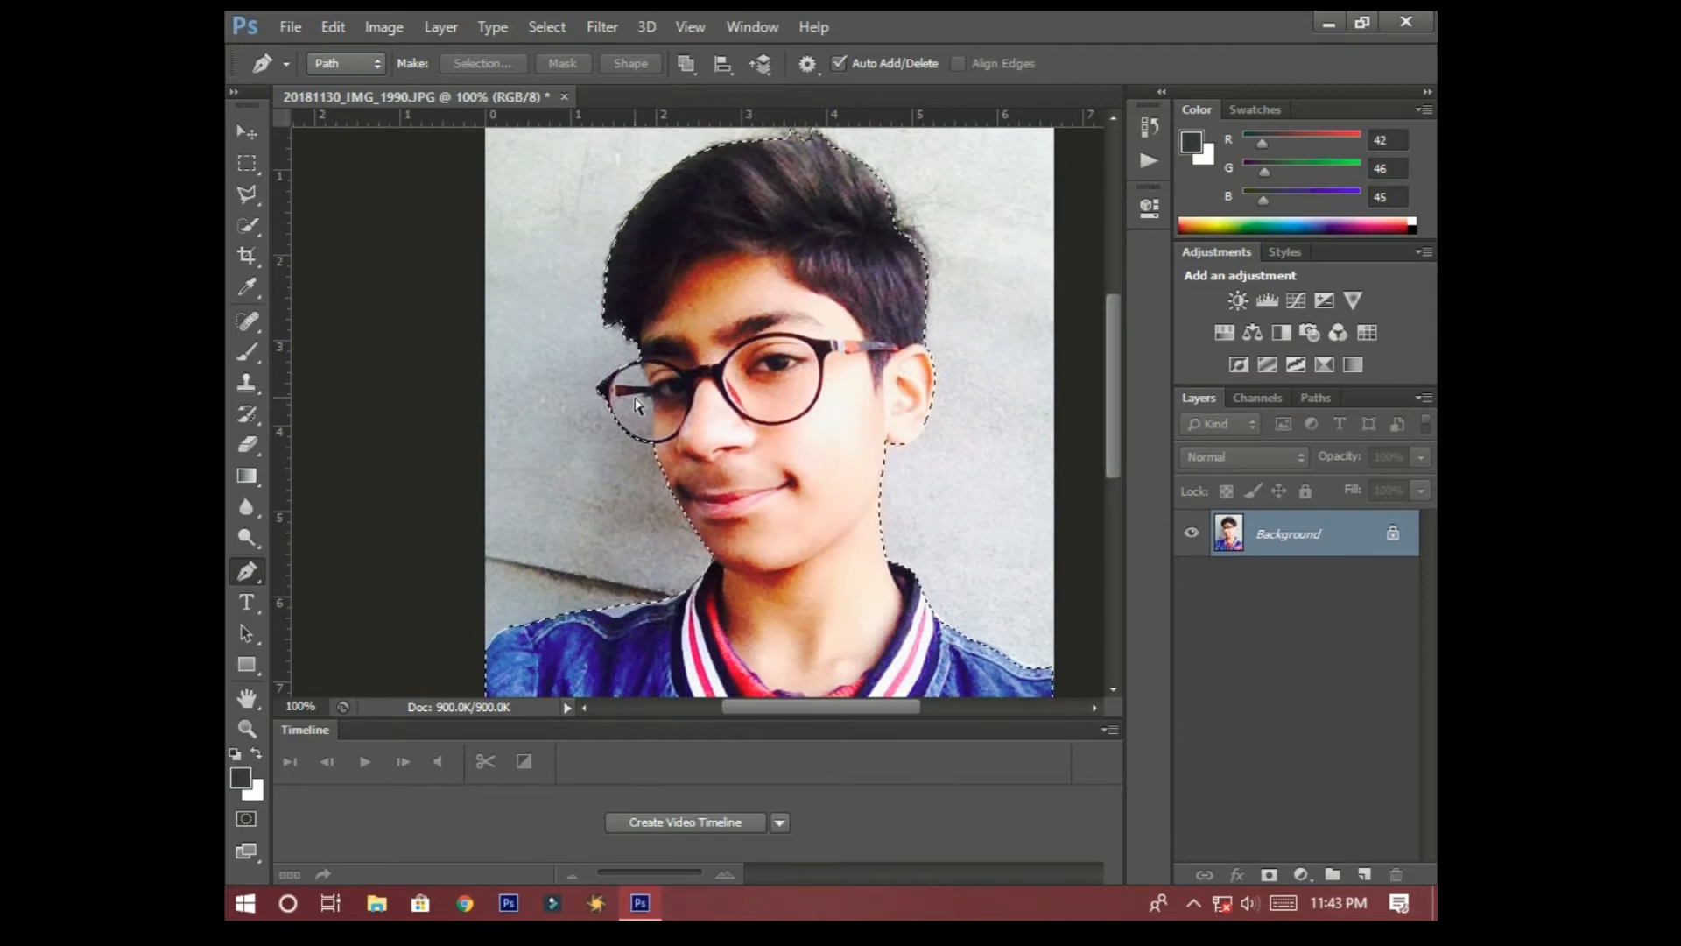
key("ctrl+plus")
key("ctrl+plus")
left_click_drag(834, 709, 767, 713)
scroll(758, 412, "up", 5)
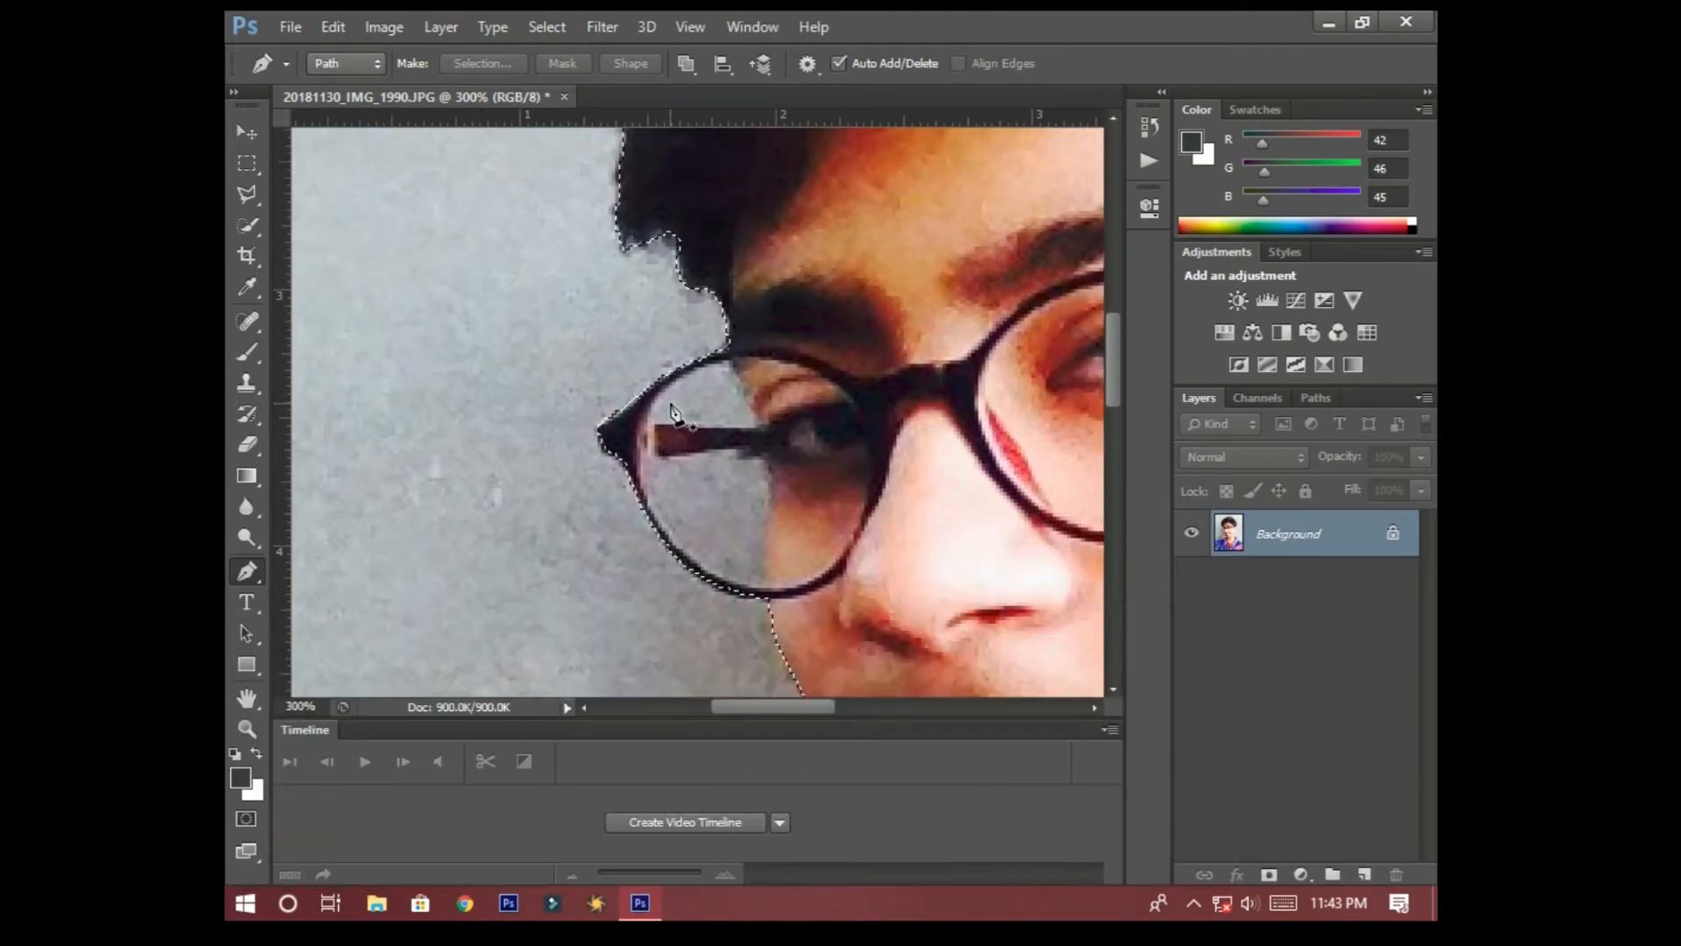
key("ctrl+plus")
key("ctrl+alt+z")
key("ctrl+alt+z")
left_click(648, 475)
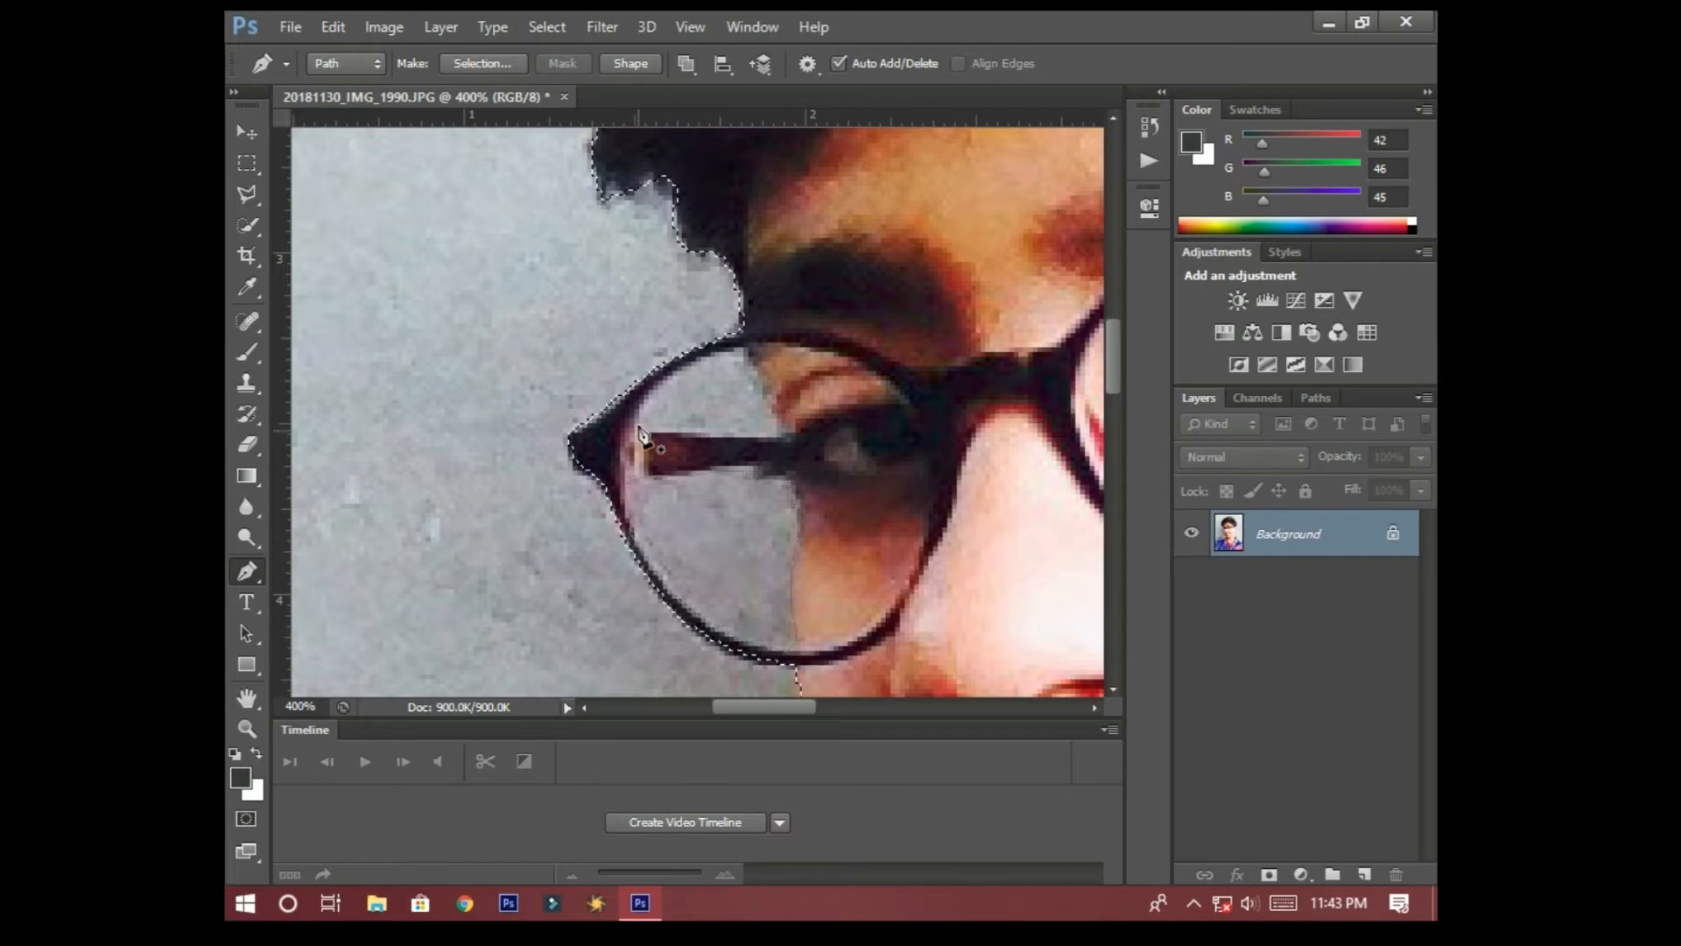
left_click(747, 355)
left_click(758, 377)
left_click(769, 400)
left_click(773, 414)
left_click(782, 436)
Subtract the traced lens areas from the existing selection, using Make Selection with a feather radius of 0 pixels
right_click(719, 434)
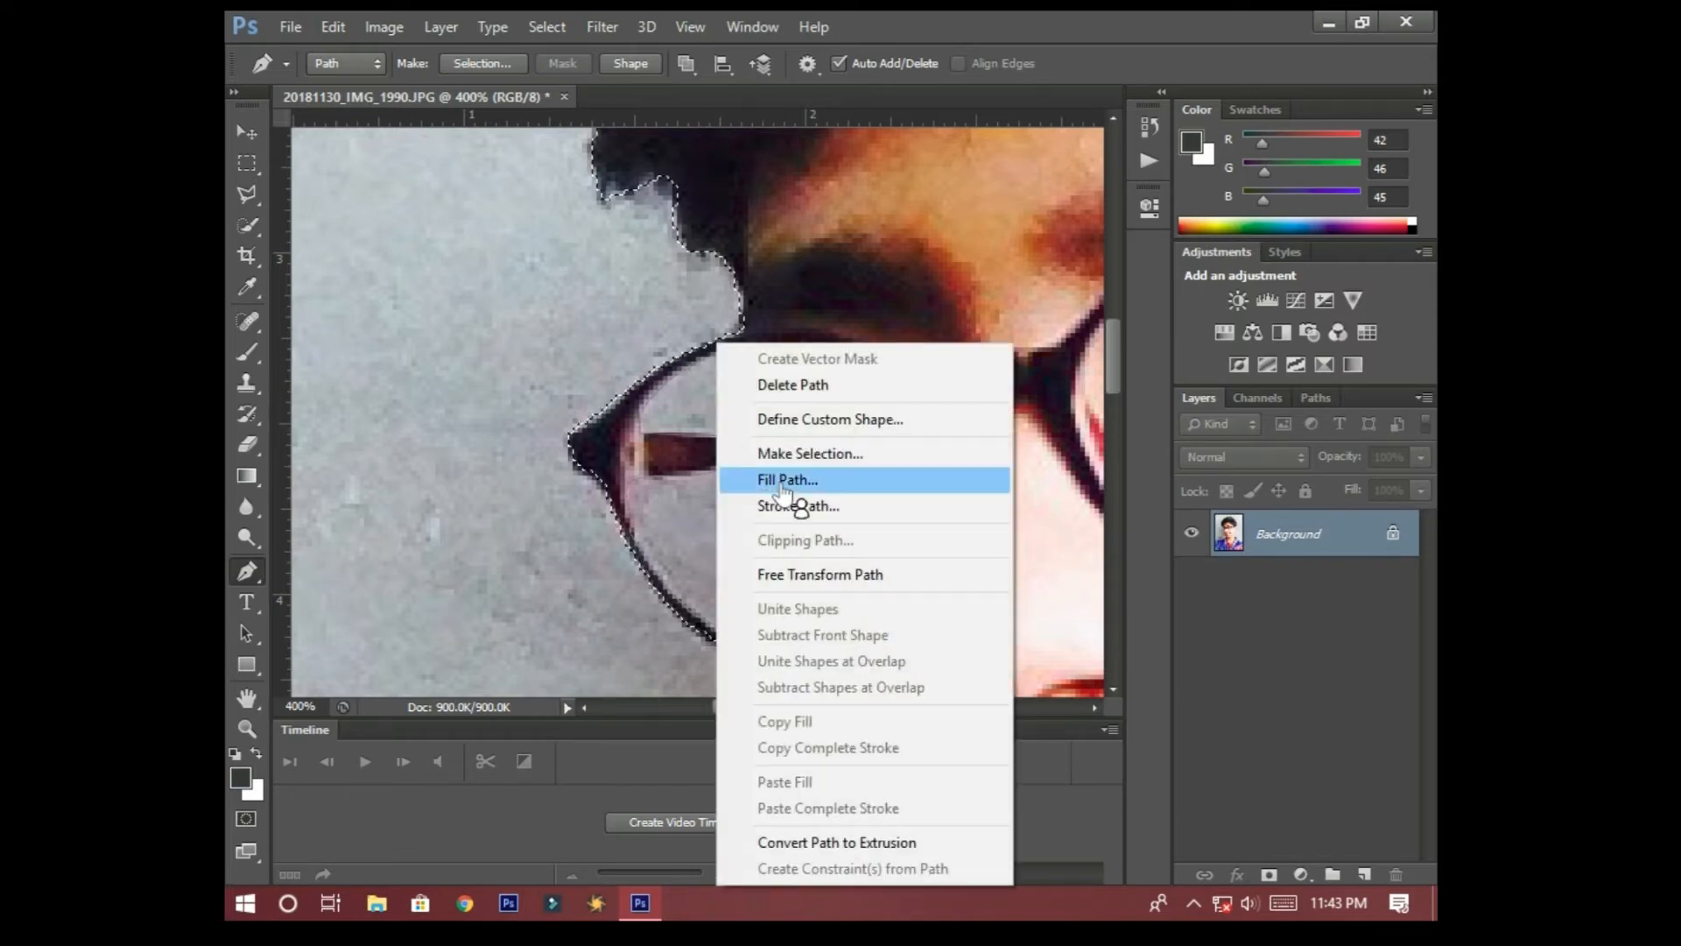
left_click(810, 454)
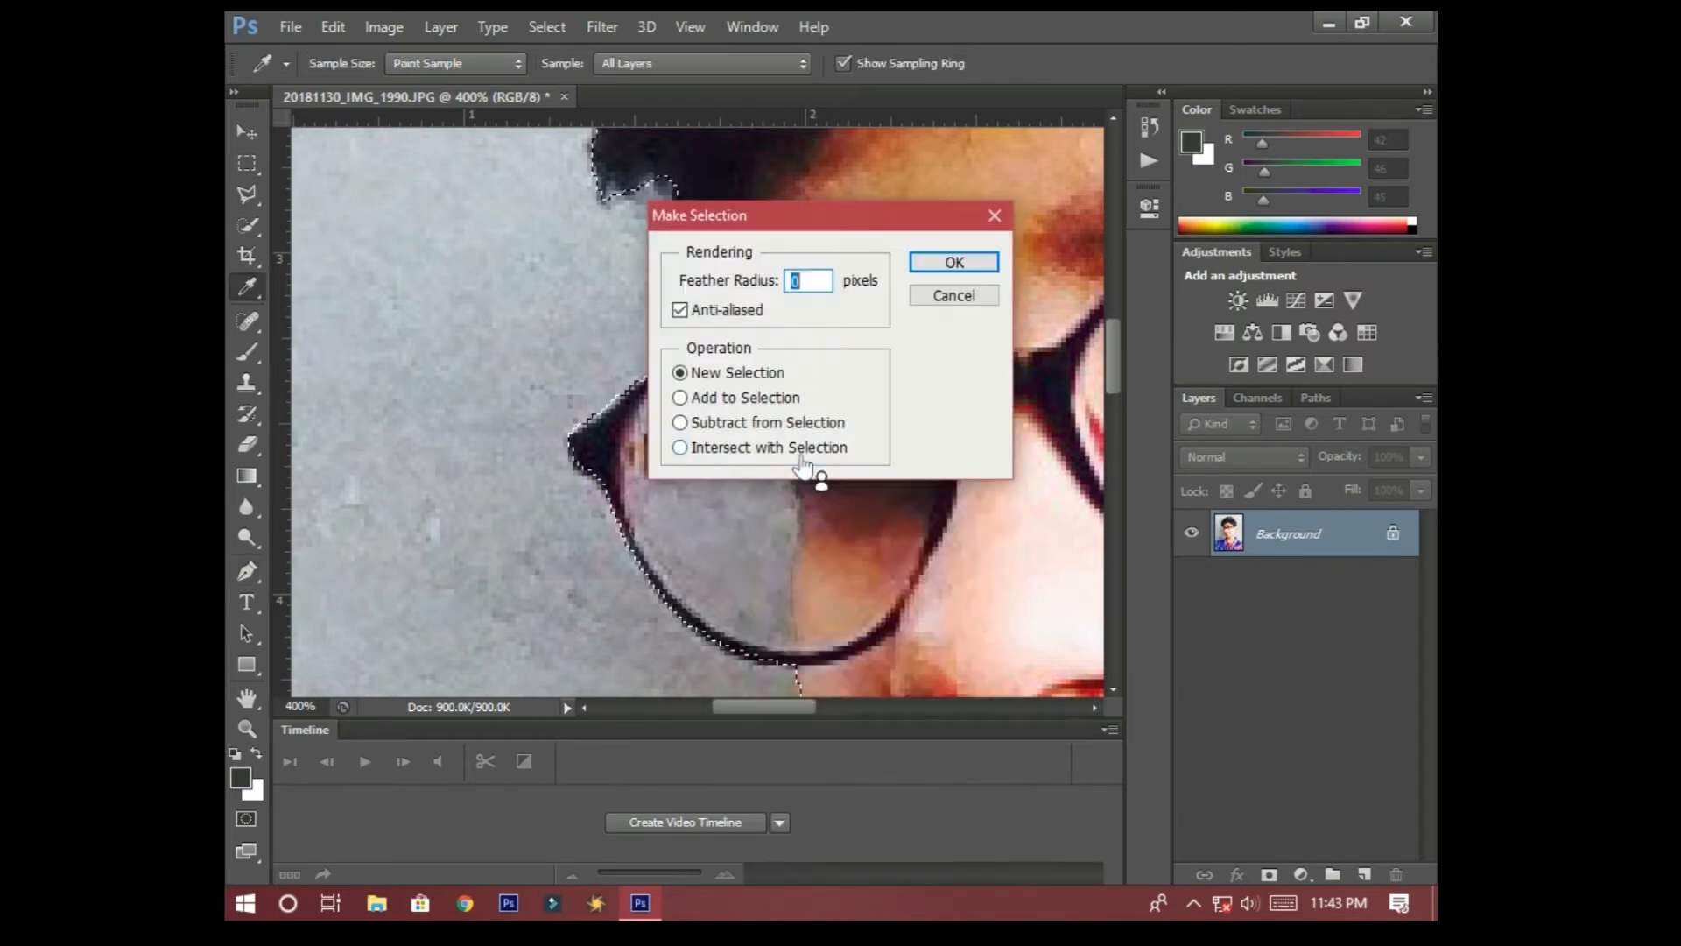
left_click(705, 423)
left_click(953, 263)
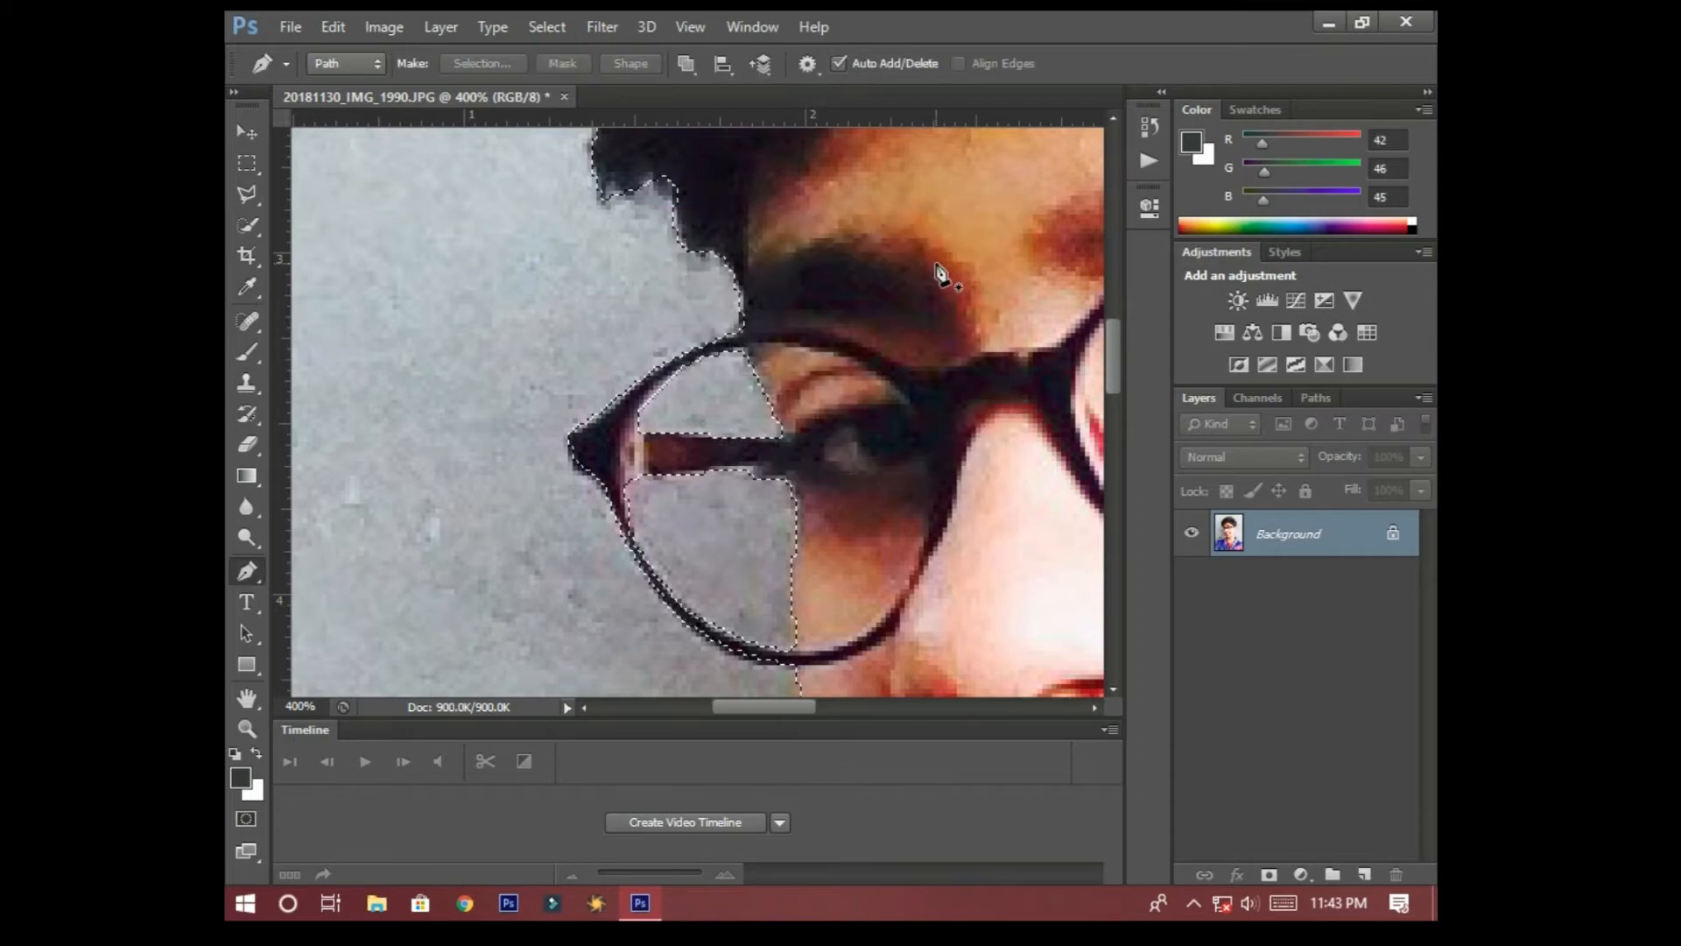
Open Refine Edge for the portrait selection and enable Smart Radius with a radius of 3.5 px
scroll(694, 450, "down", 3)
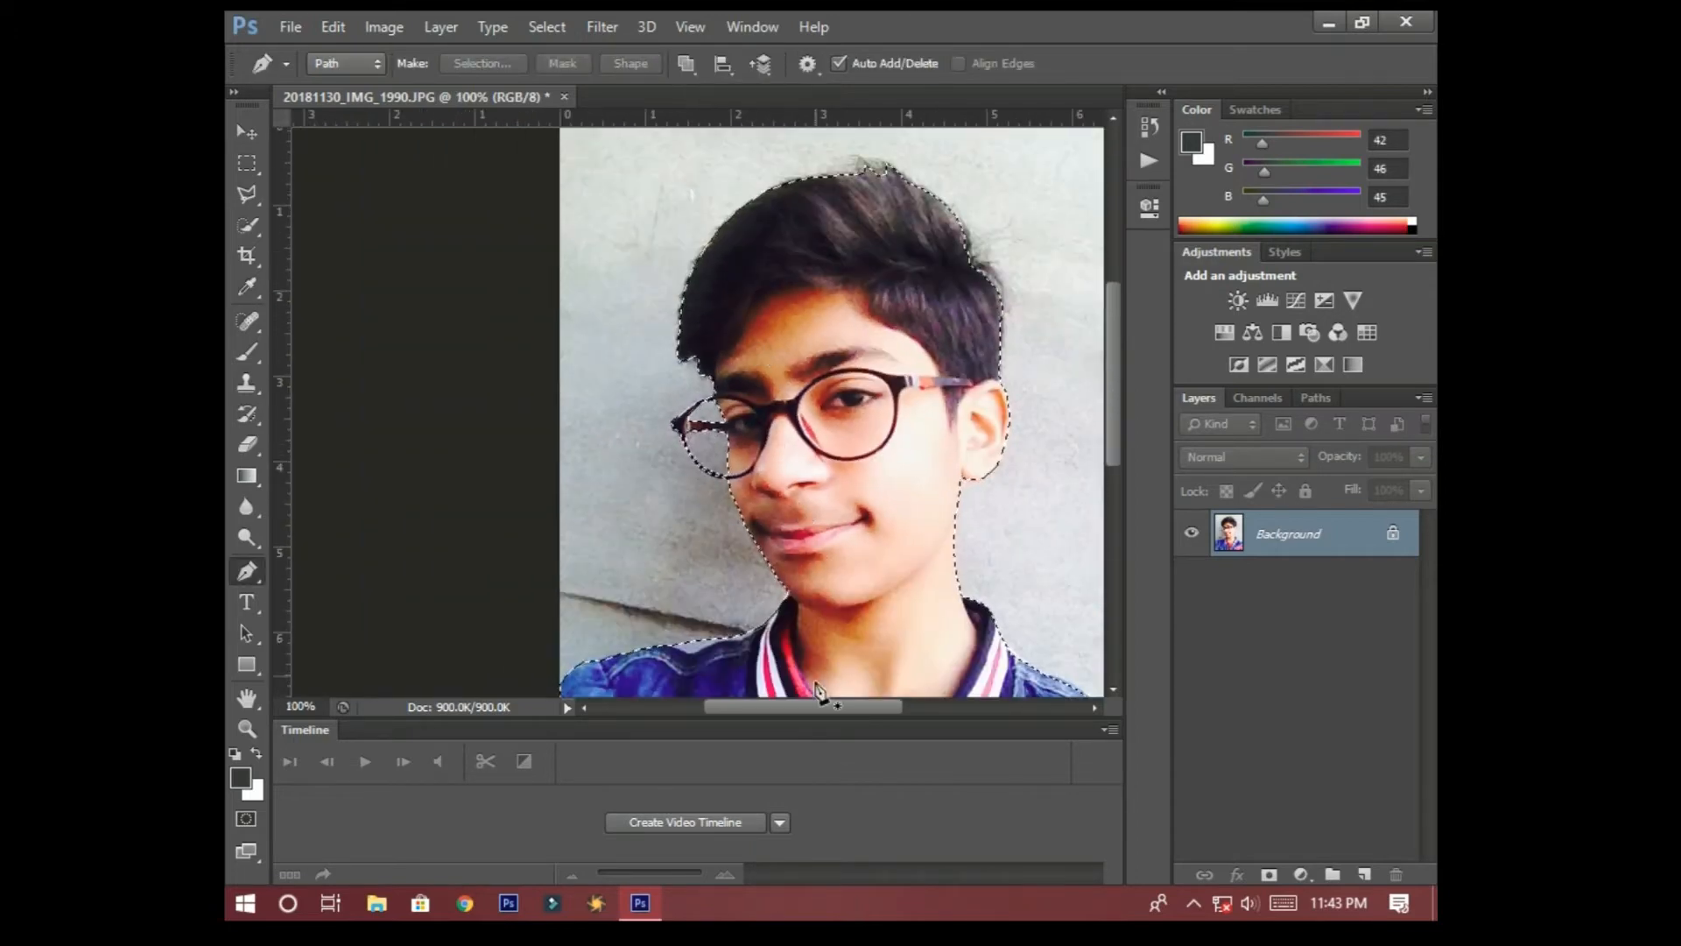
left_click_drag(821, 707, 851, 710)
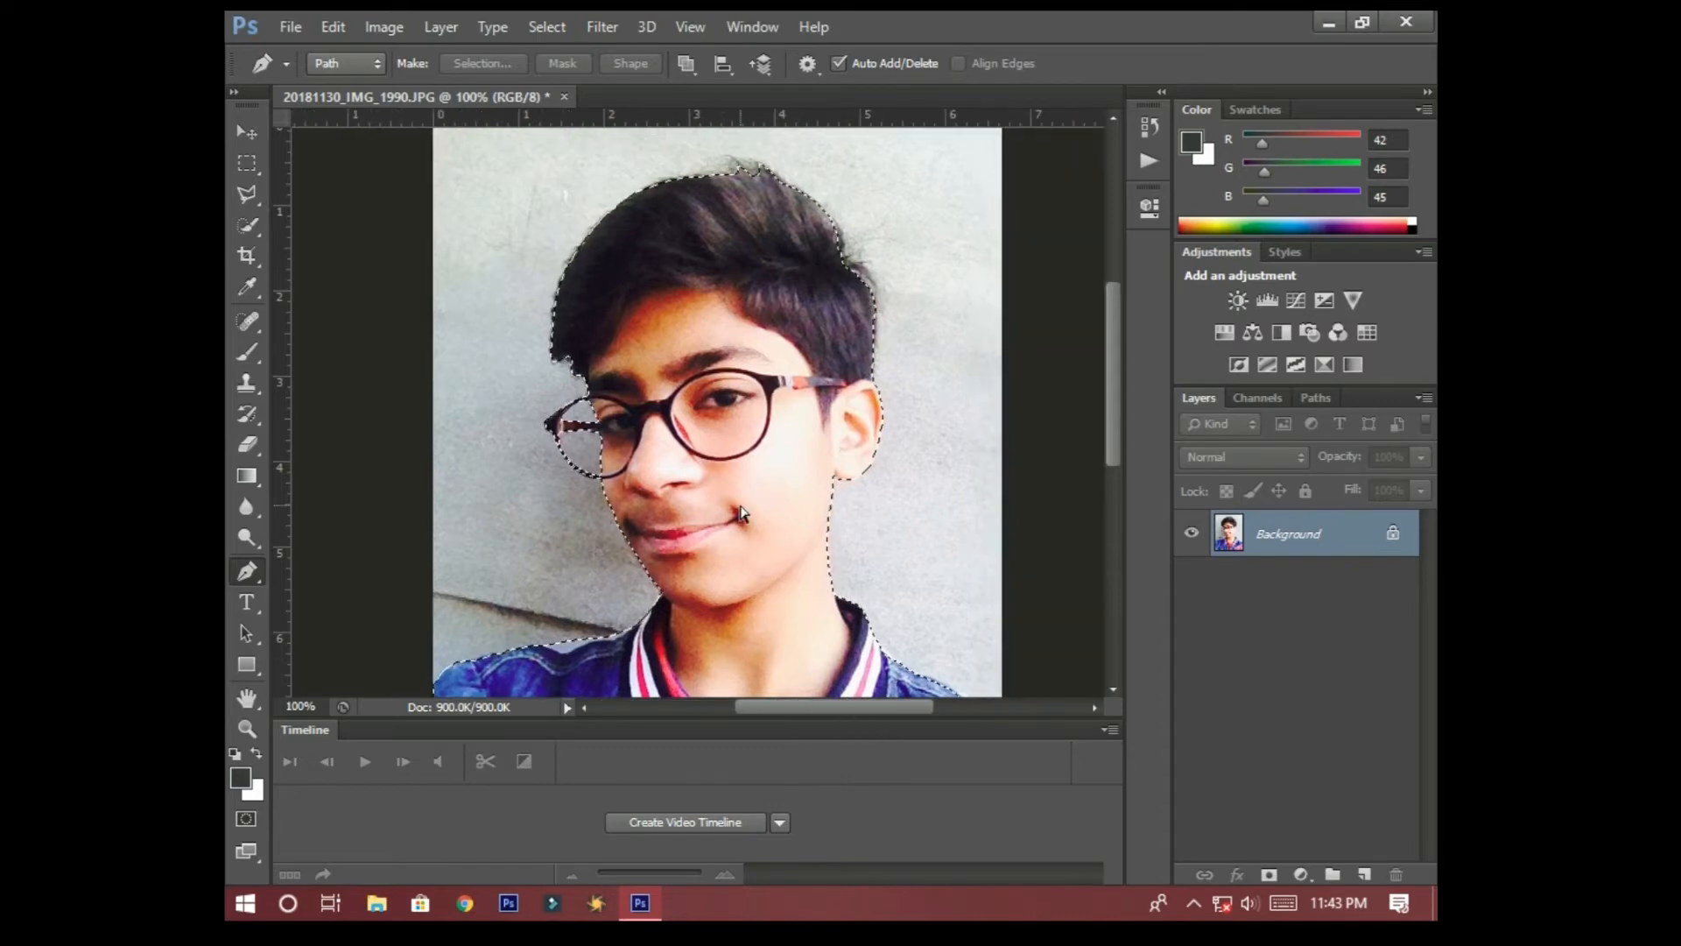
scroll(676, 471, "down", 1)
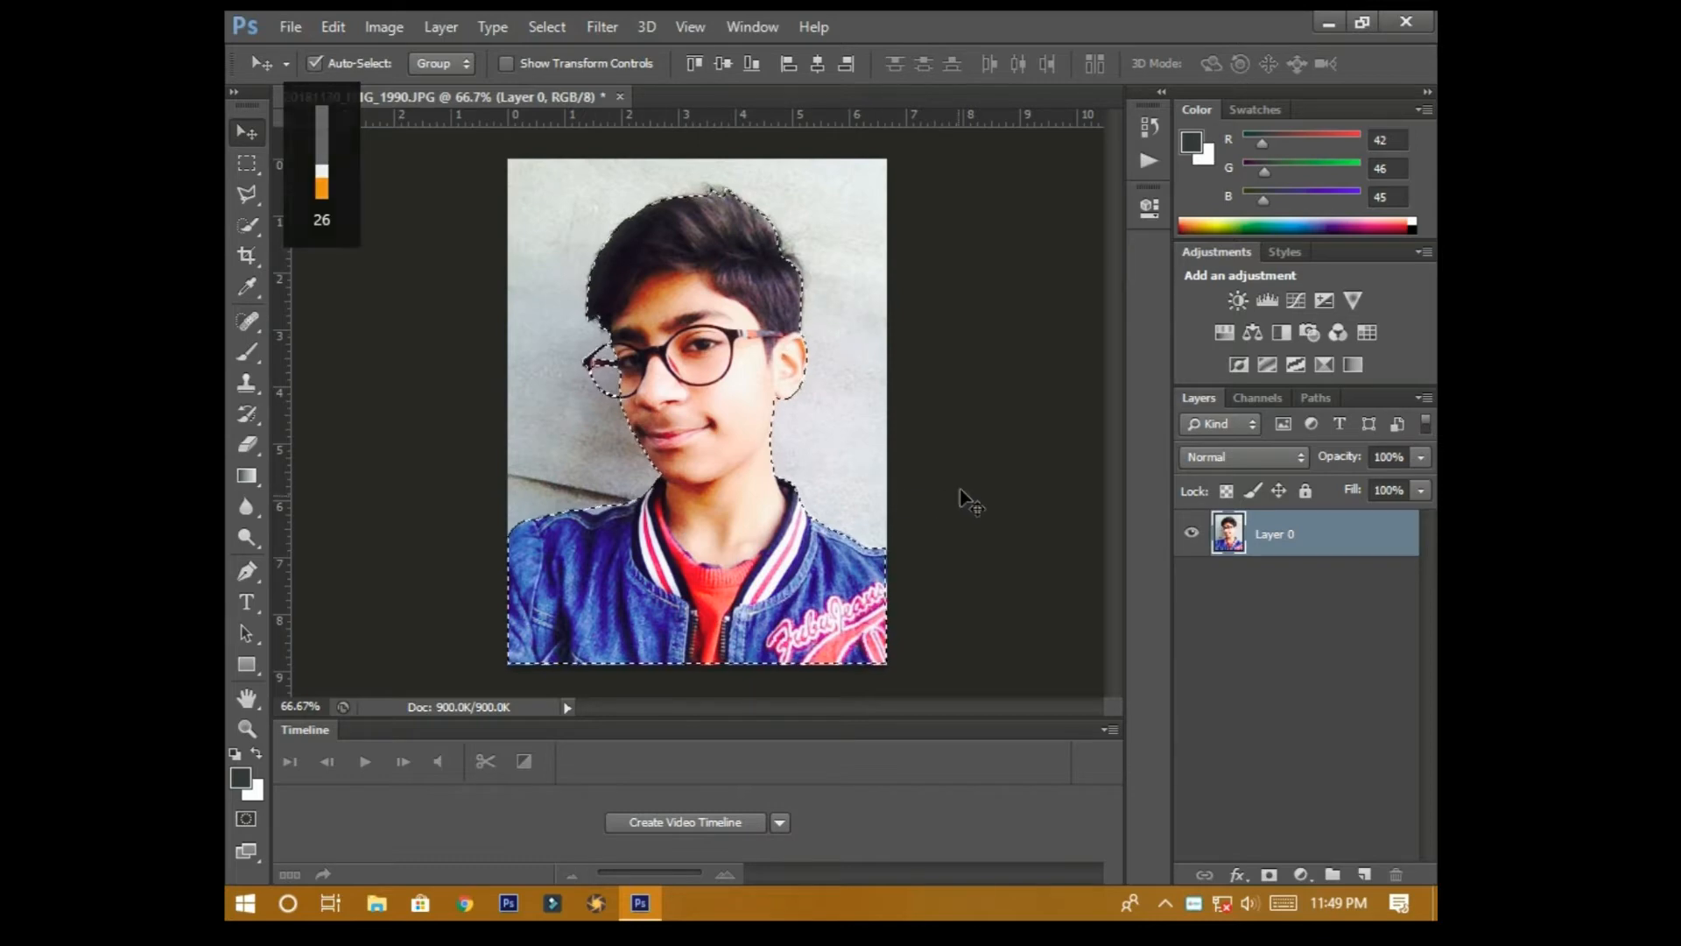
left_click(546, 28)
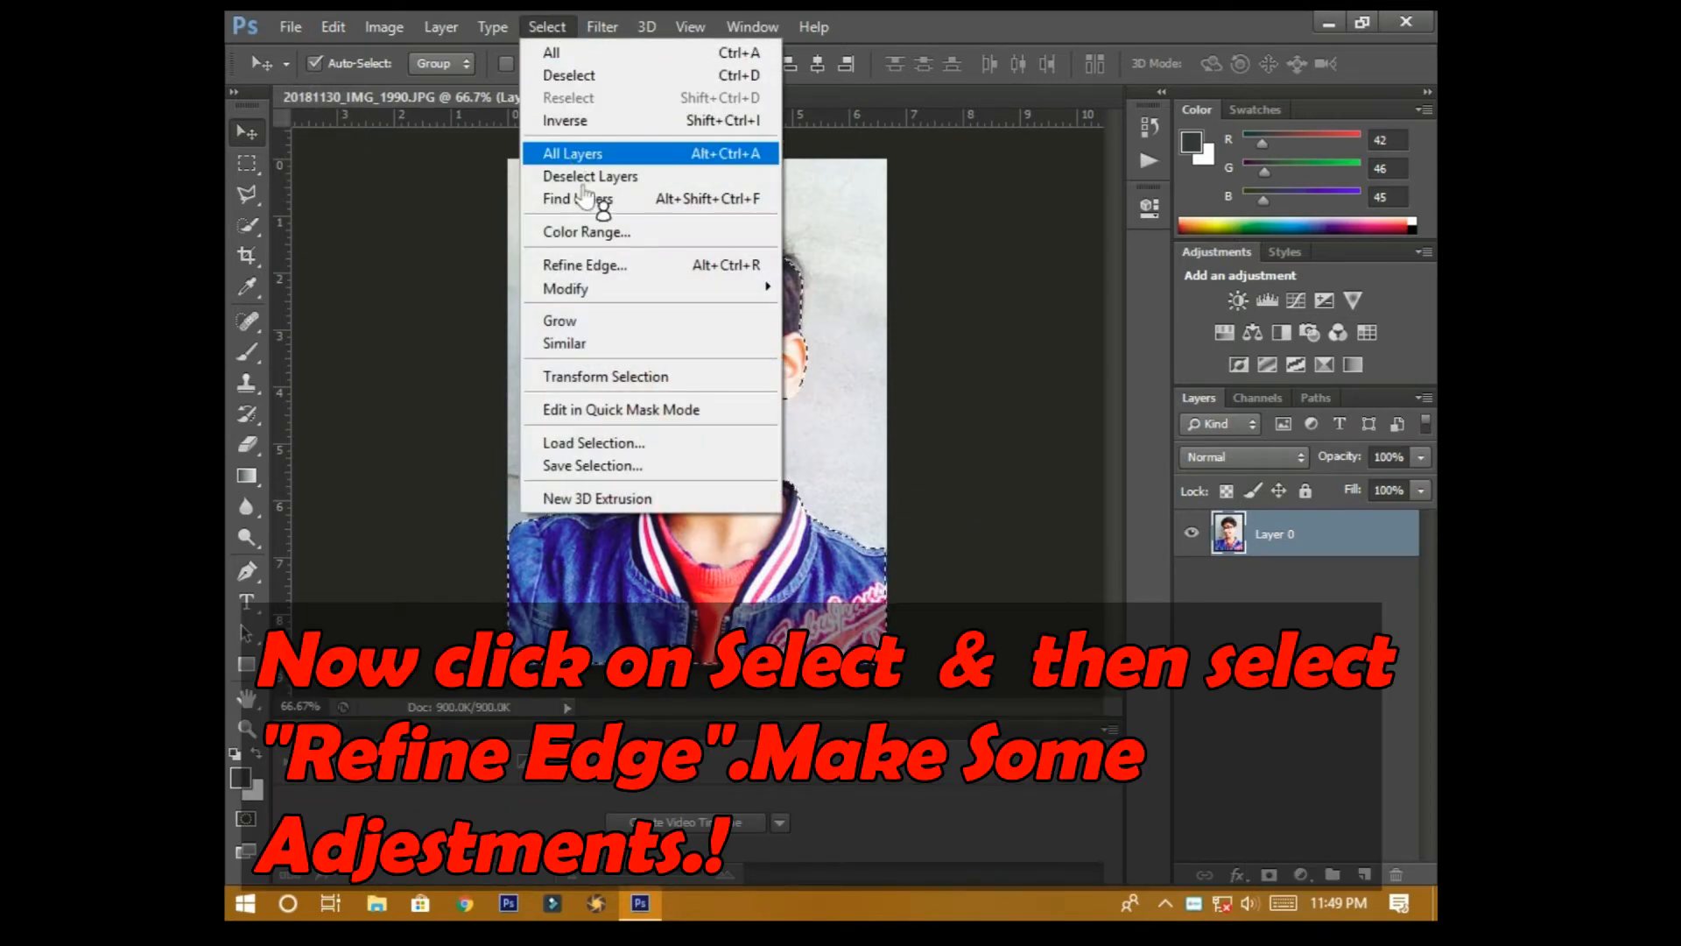
left_click(599, 264)
left_click_drag(1130, 203, 1115, 198)
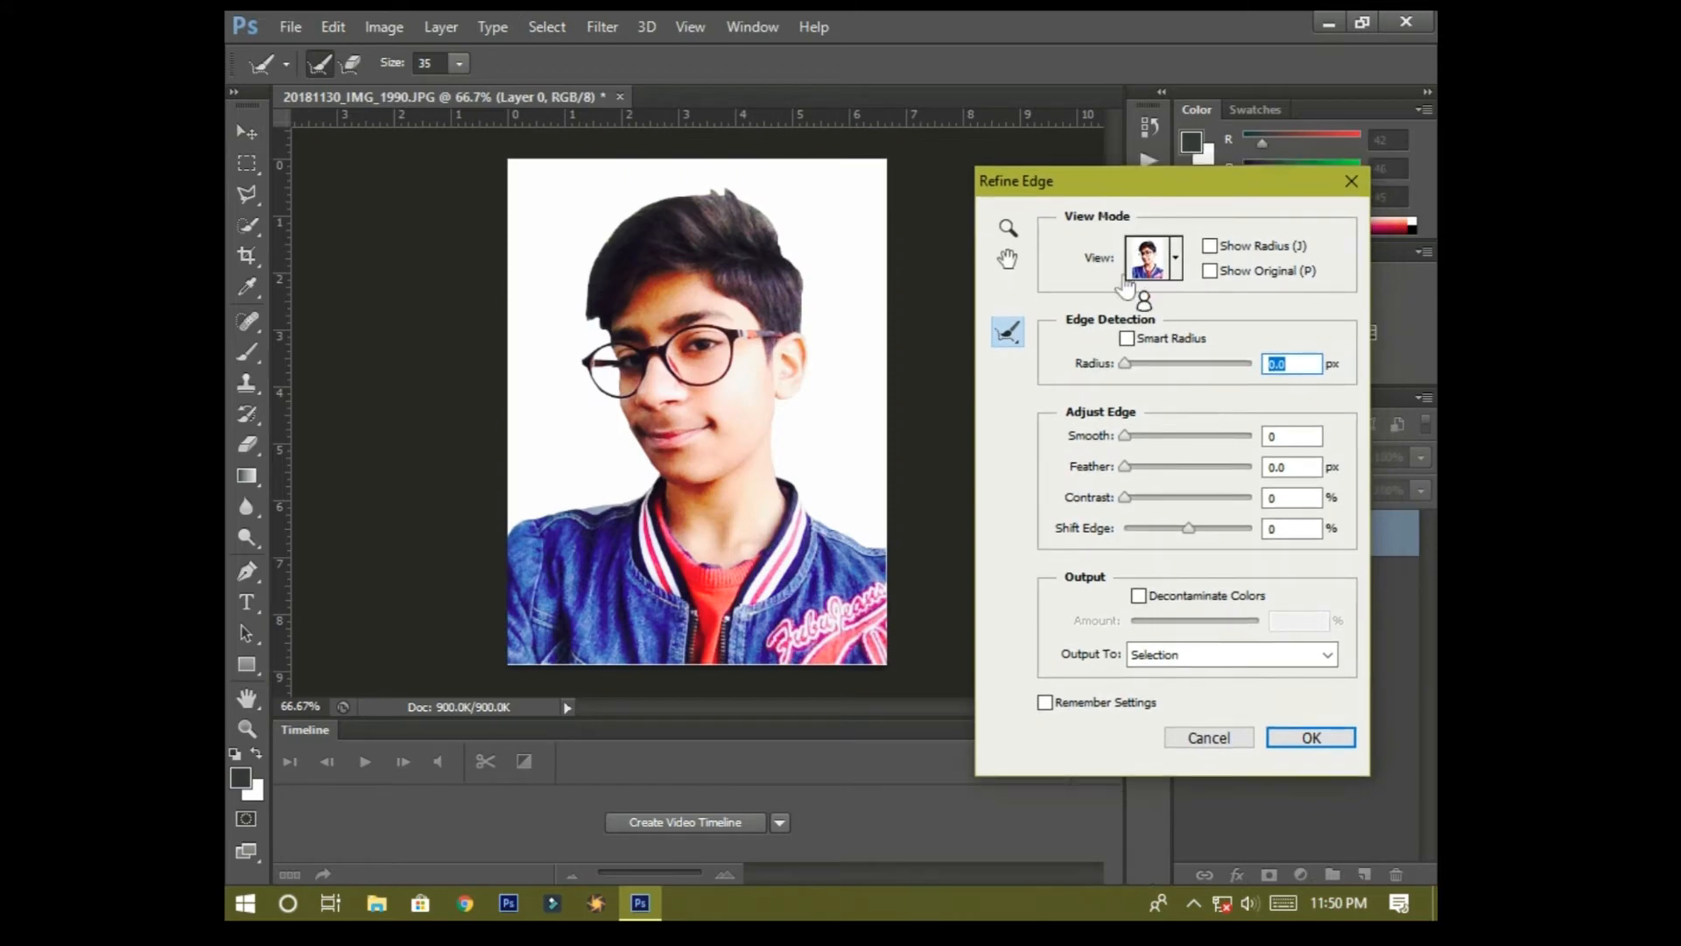
left_click(1128, 340)
left_click_drag(1126, 364, 1148, 369)
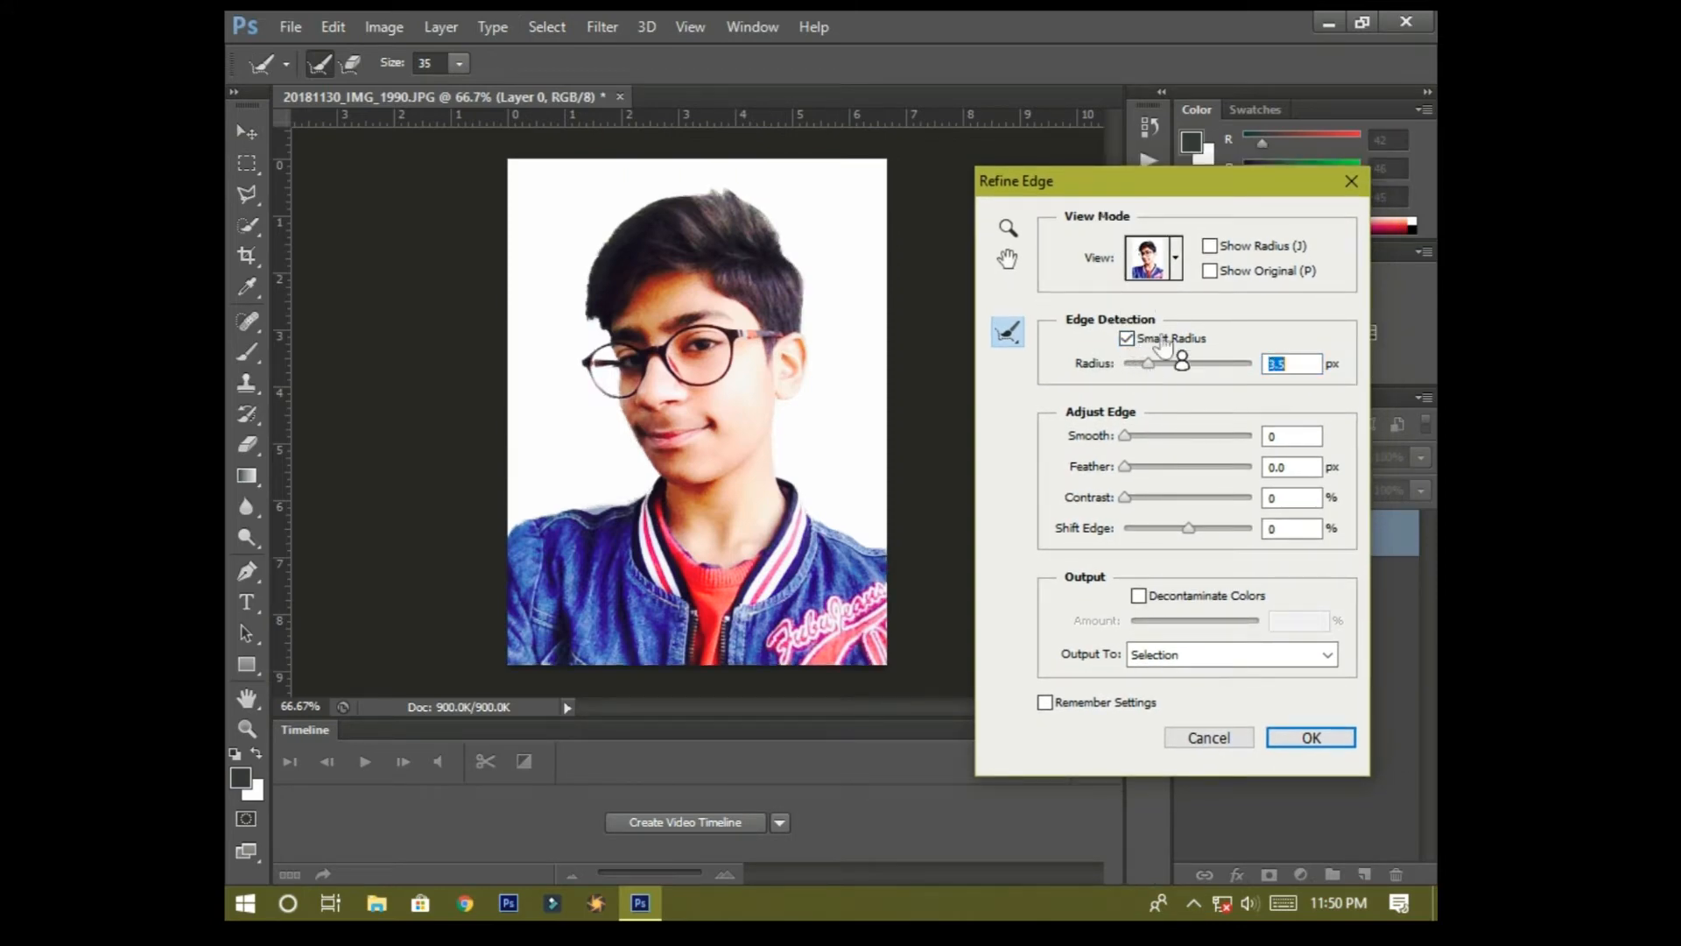
left_click_drag(1128, 437, 1126, 436)
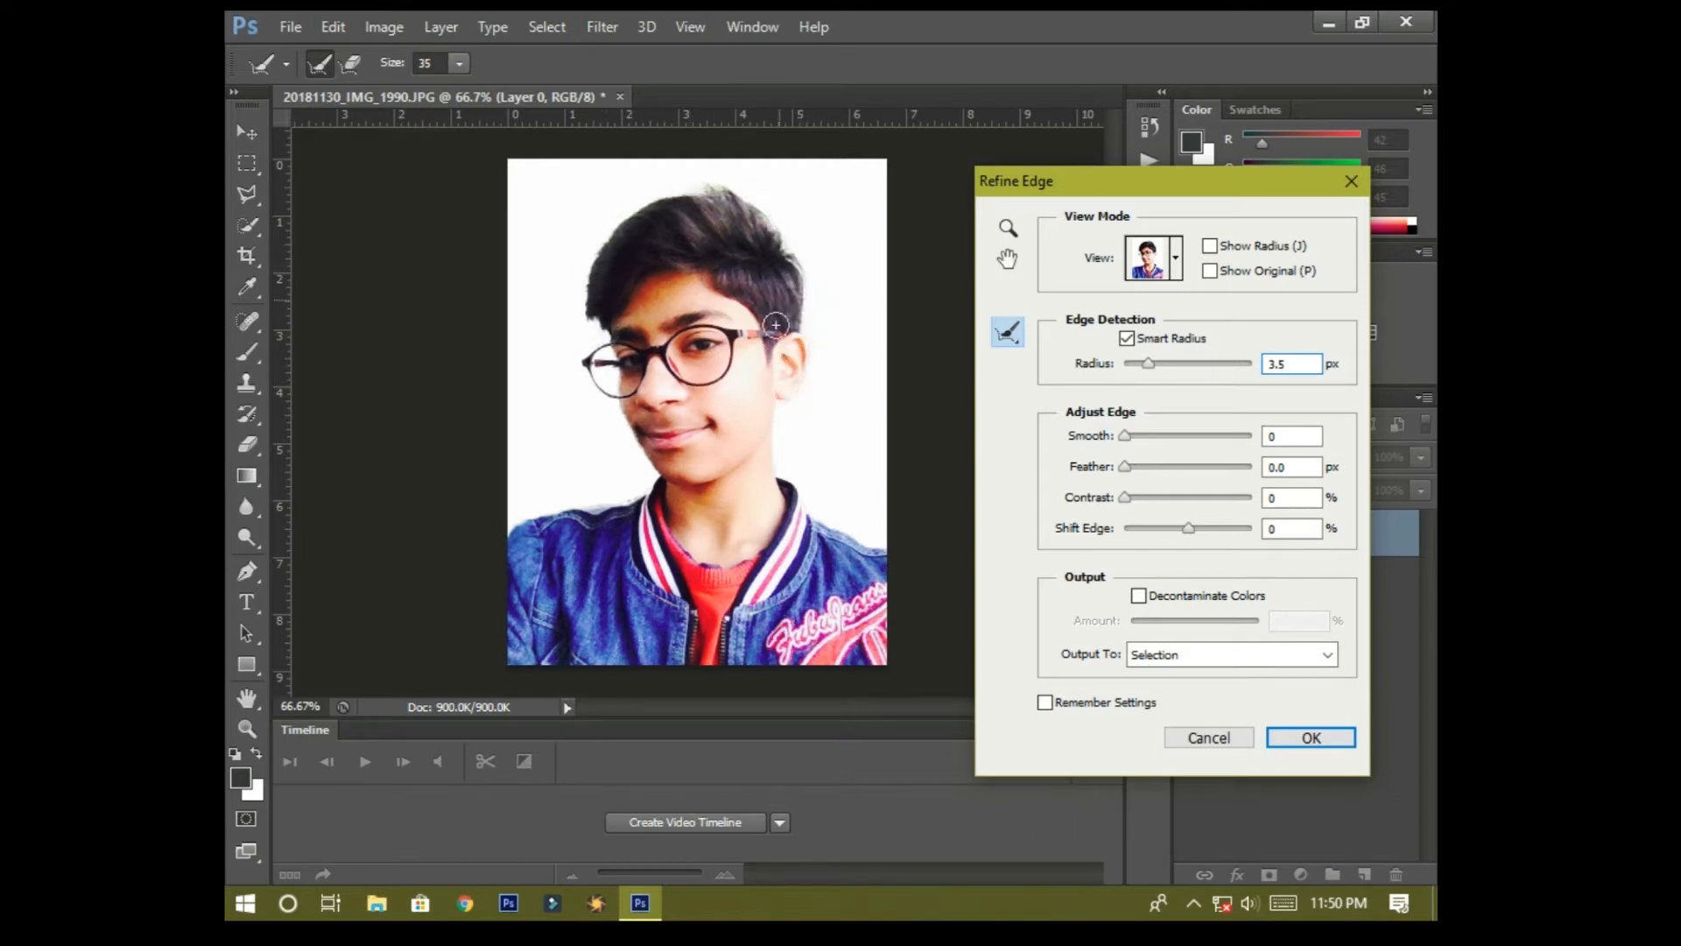
Brush the refine radius along the shoulder, jaw and hair edges, and set the edge detection radius to 5.5 px
left_click_drag(526, 521, 587, 501)
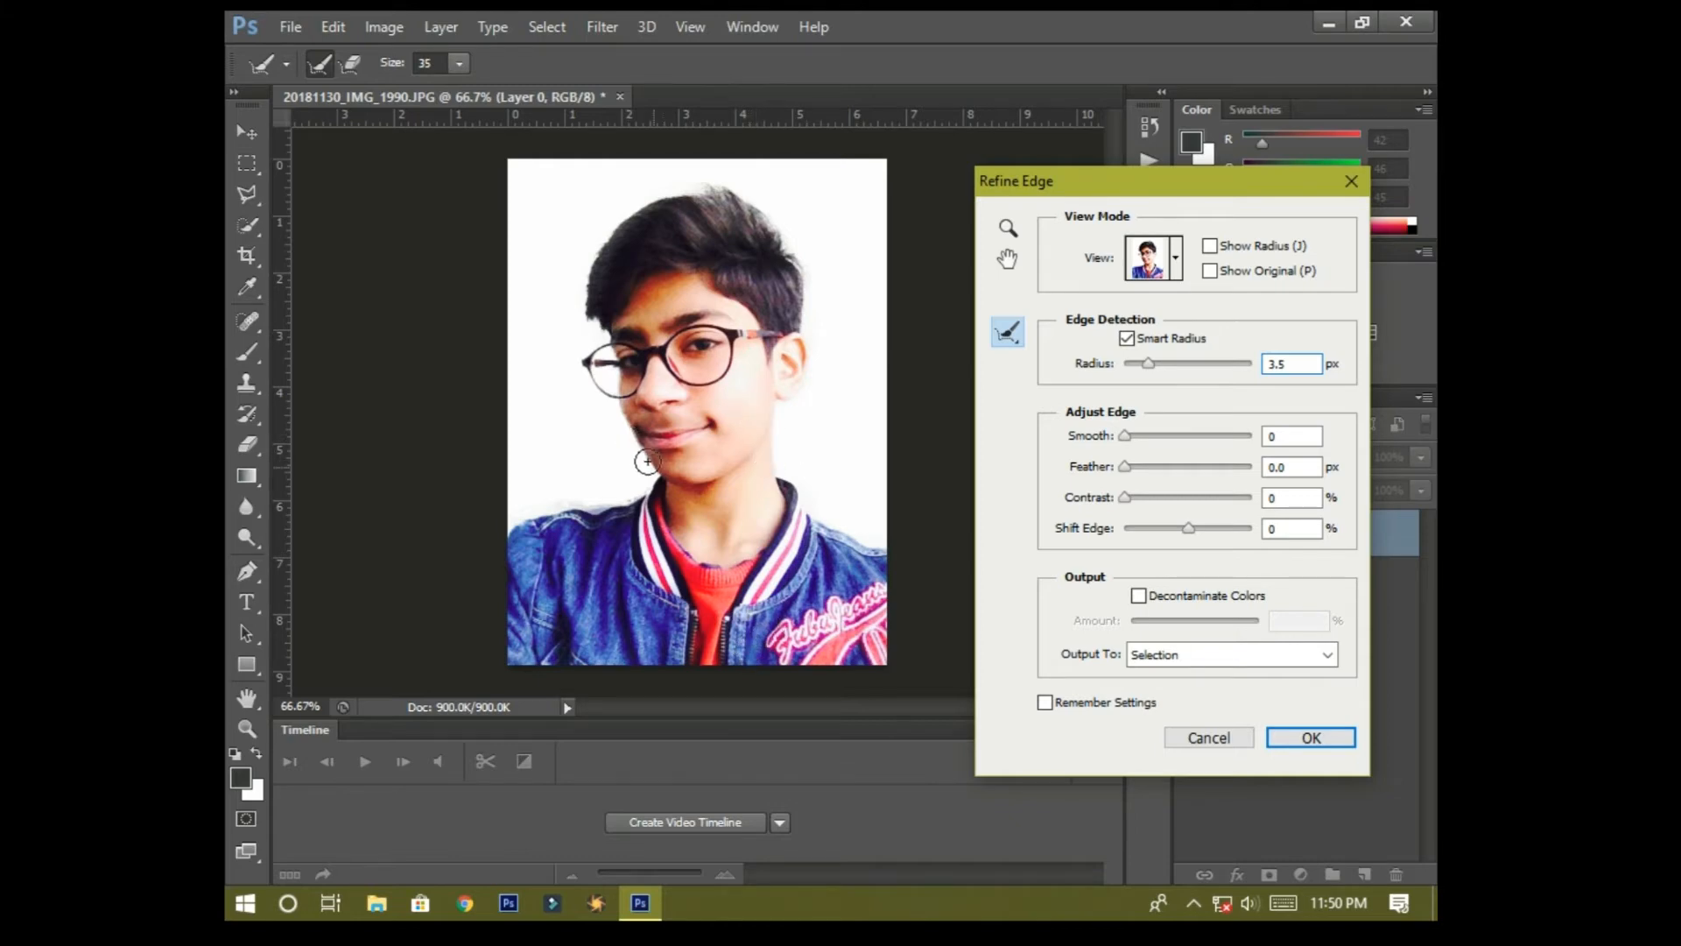
left_click_drag(624, 421, 644, 483)
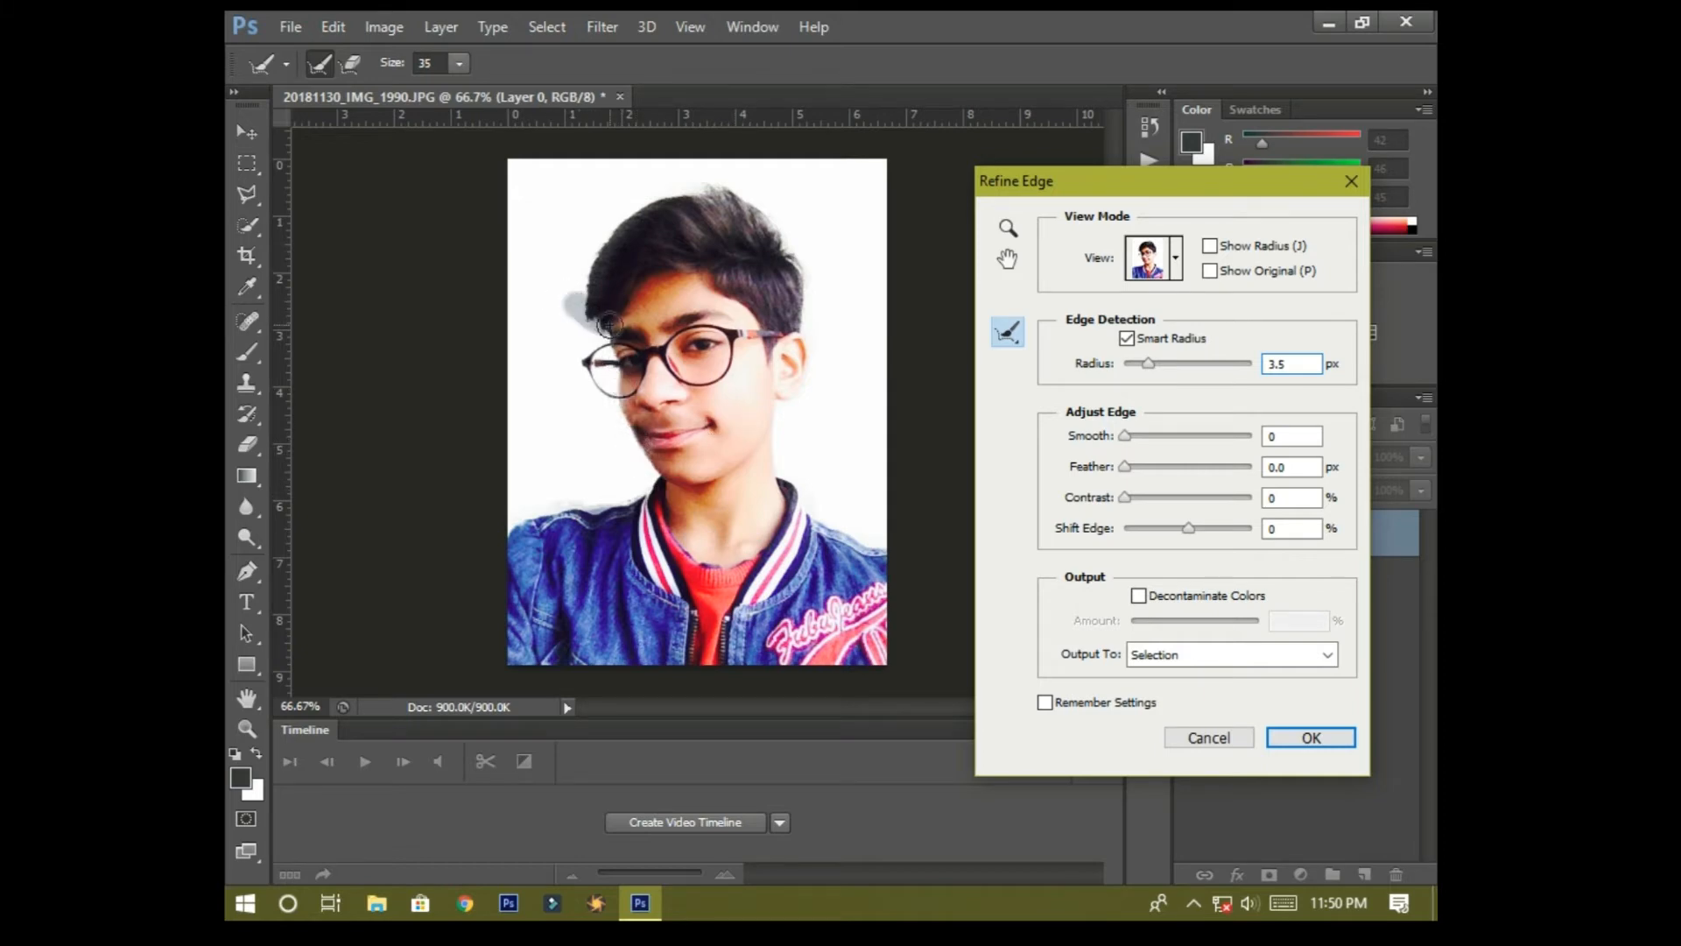
left_click_drag(607, 232, 713, 192)
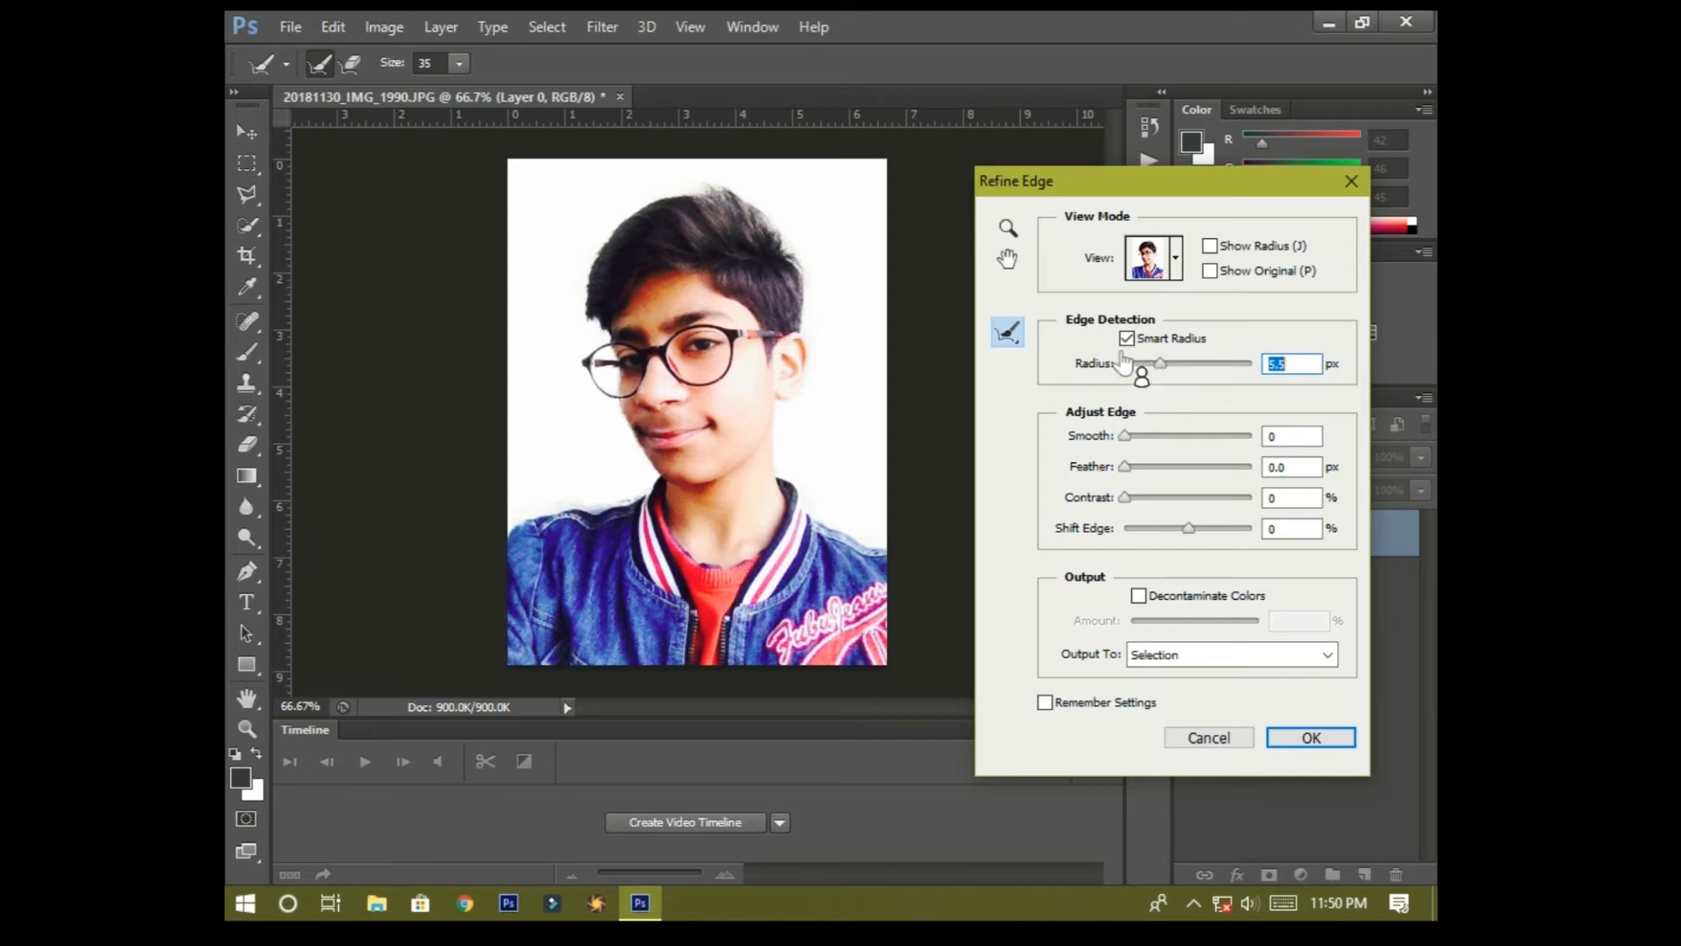
left_click(1210, 246)
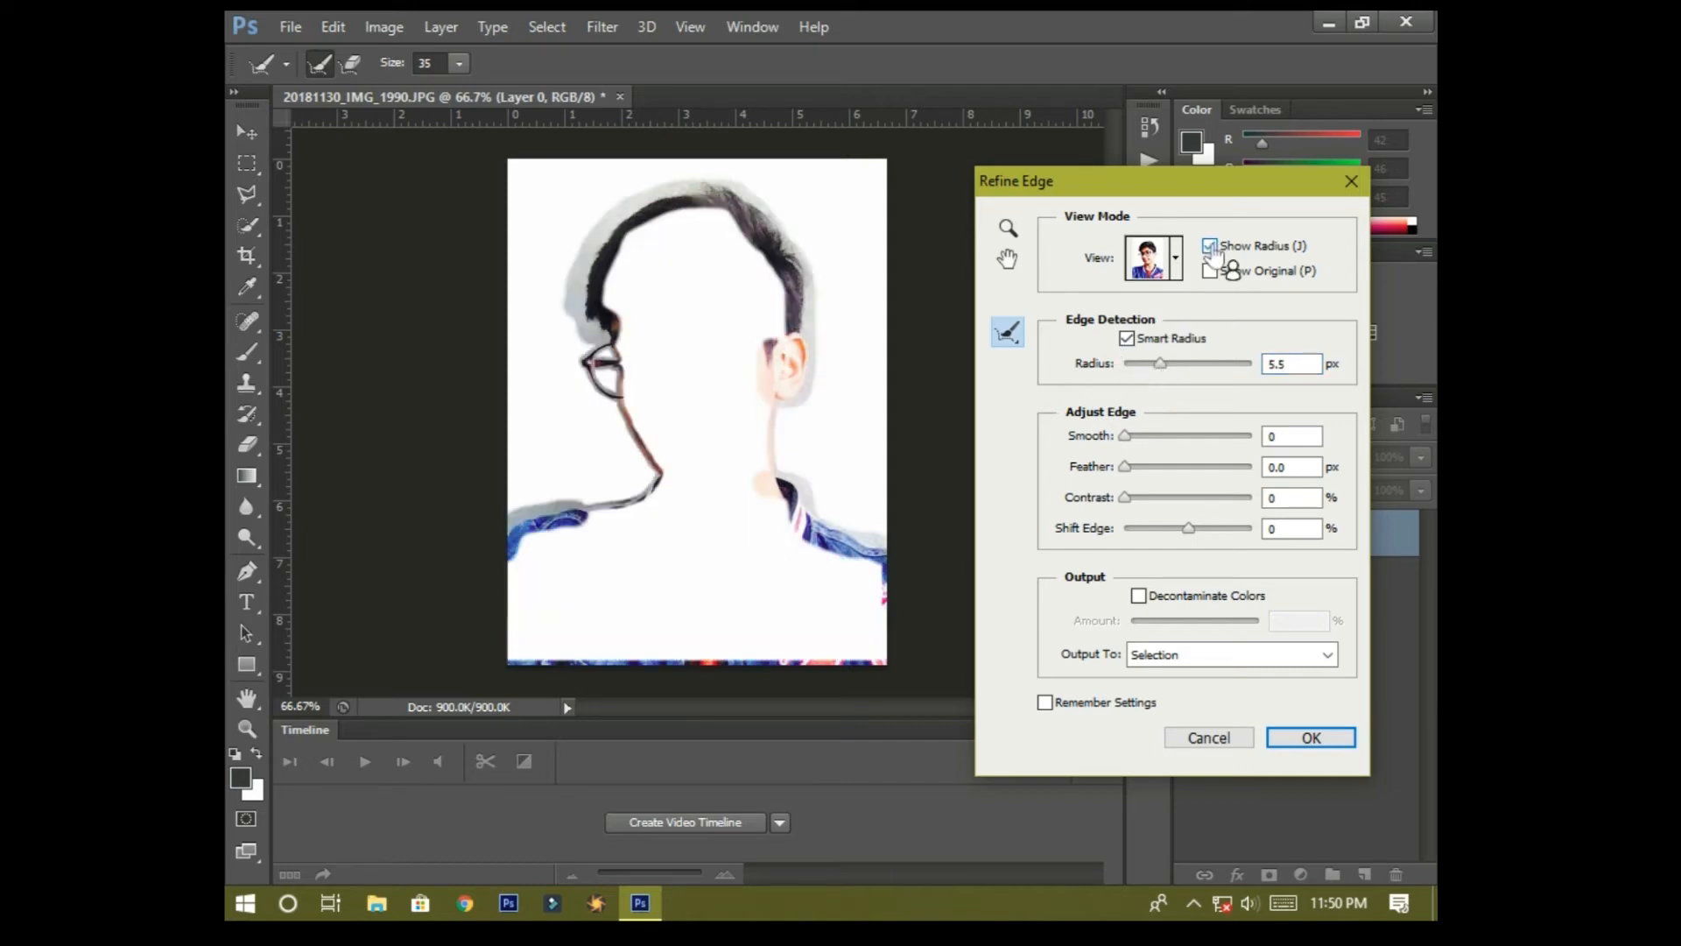
left_click(1210, 246)
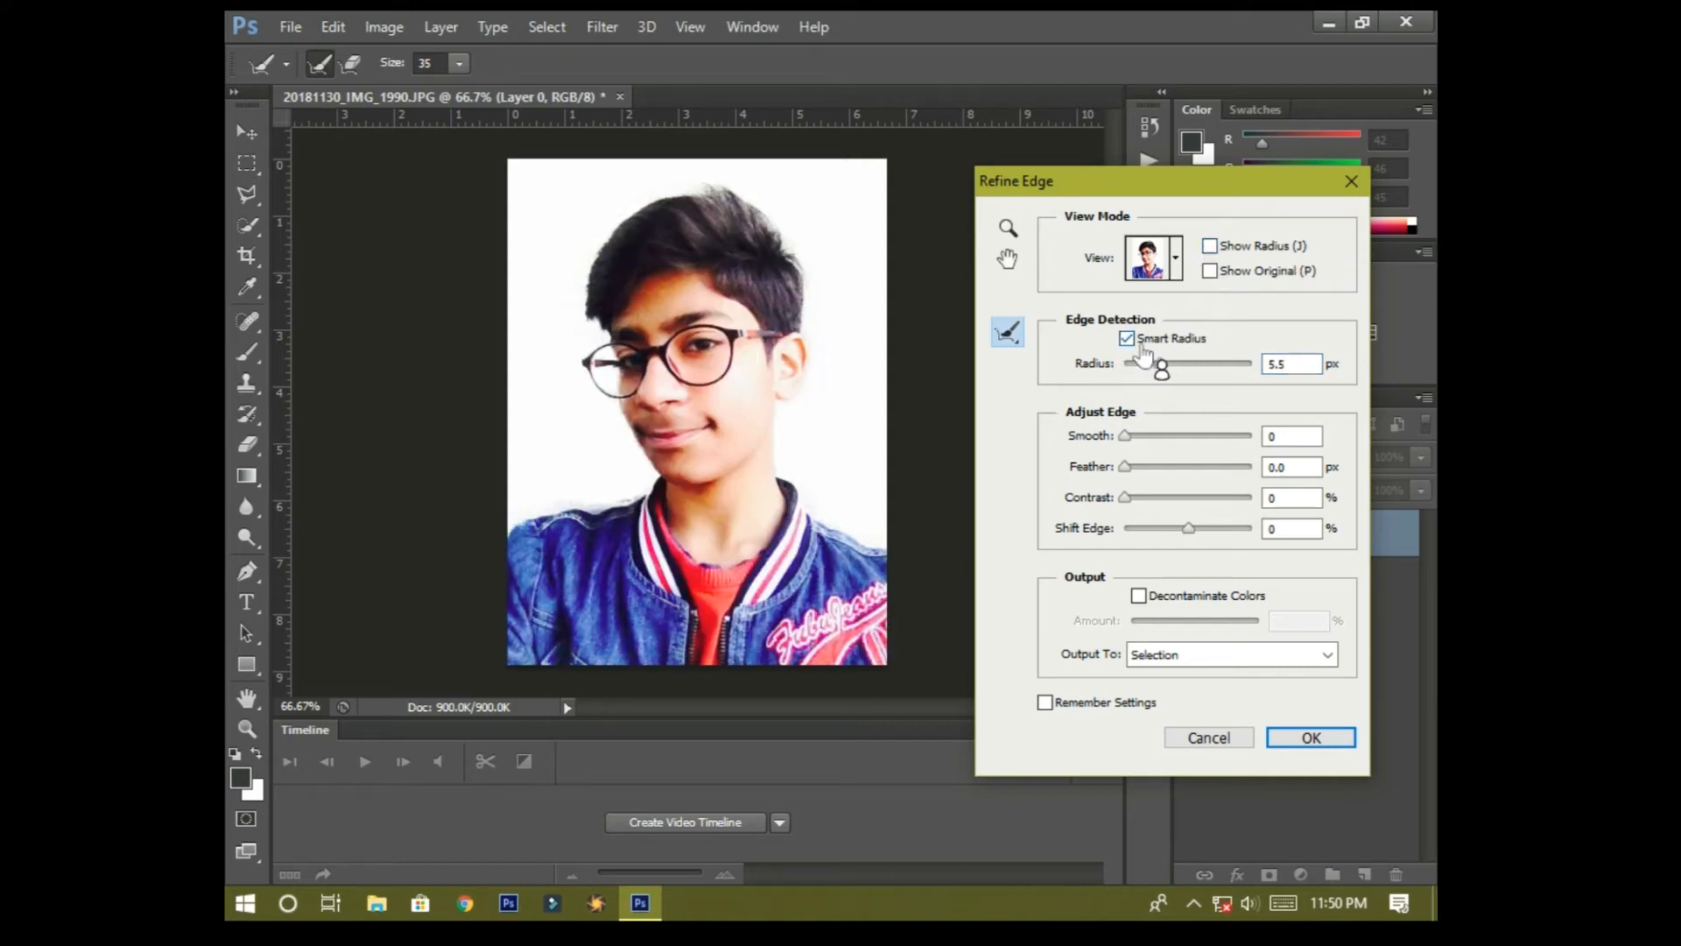
Set Smooth to 8, Feather to 1.0 px, Contrast to 16% and Shift Edge to +20%, and apply the refinement to the selection
left_click_drag(1125, 436, 1162, 438)
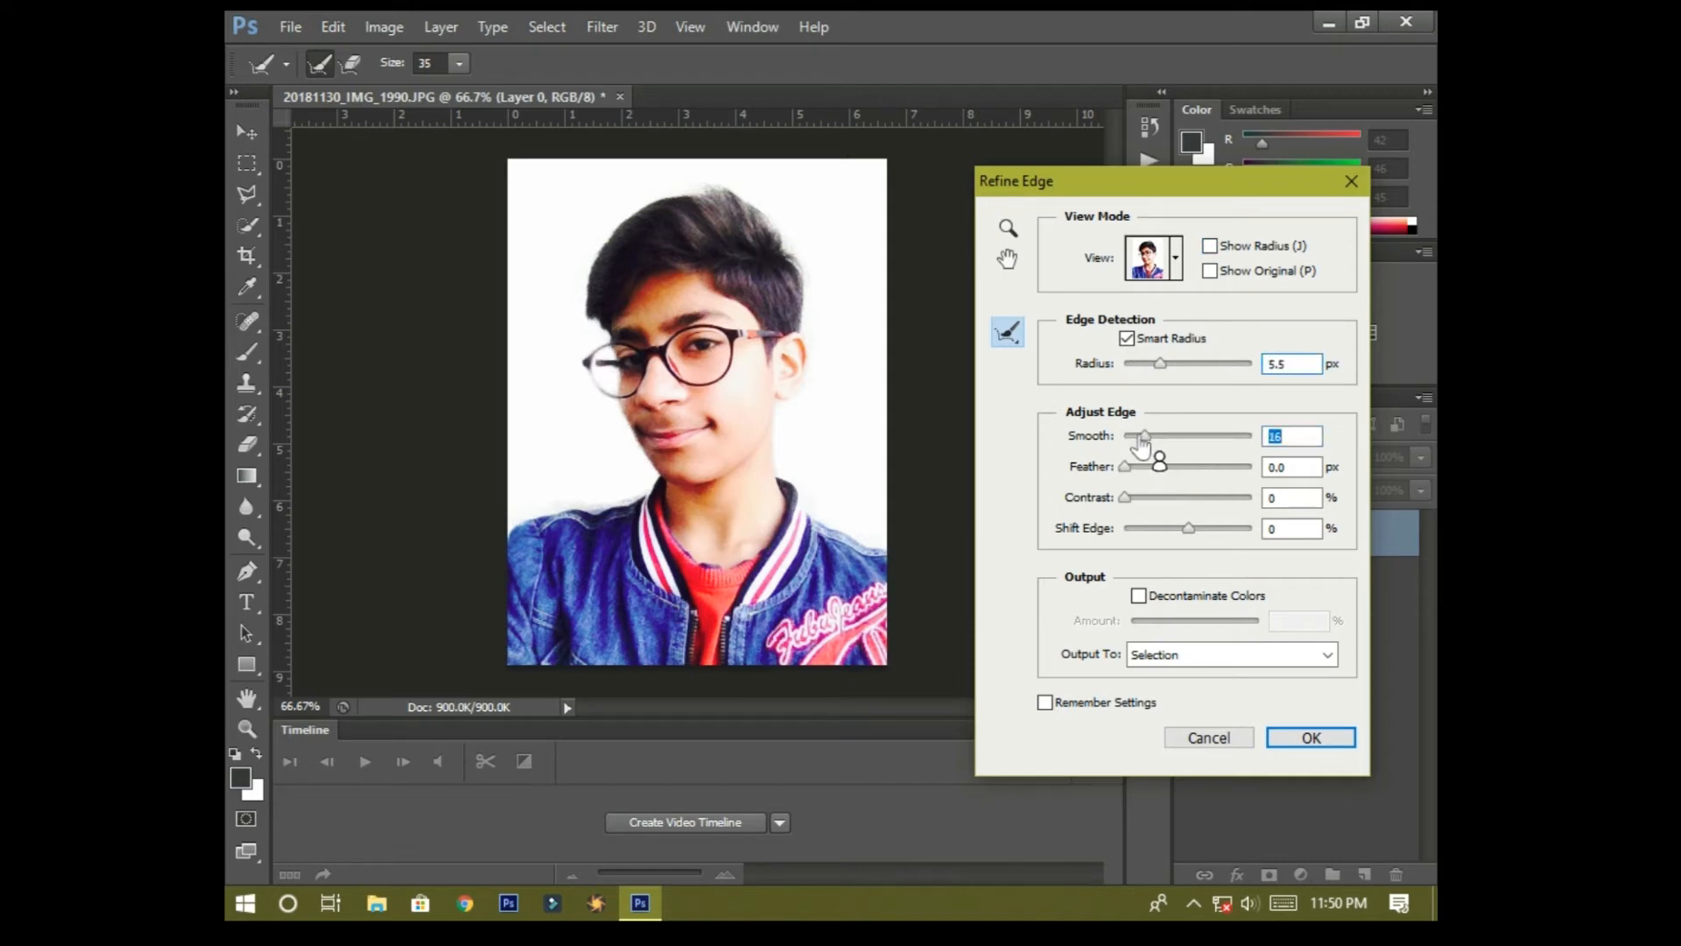
mouse_move(1137, 441)
left_mouse_down()
mouse_move(1147, 471)
mouse_move(1158, 438)
mouse_move(1137, 464)
left_mouse_up()
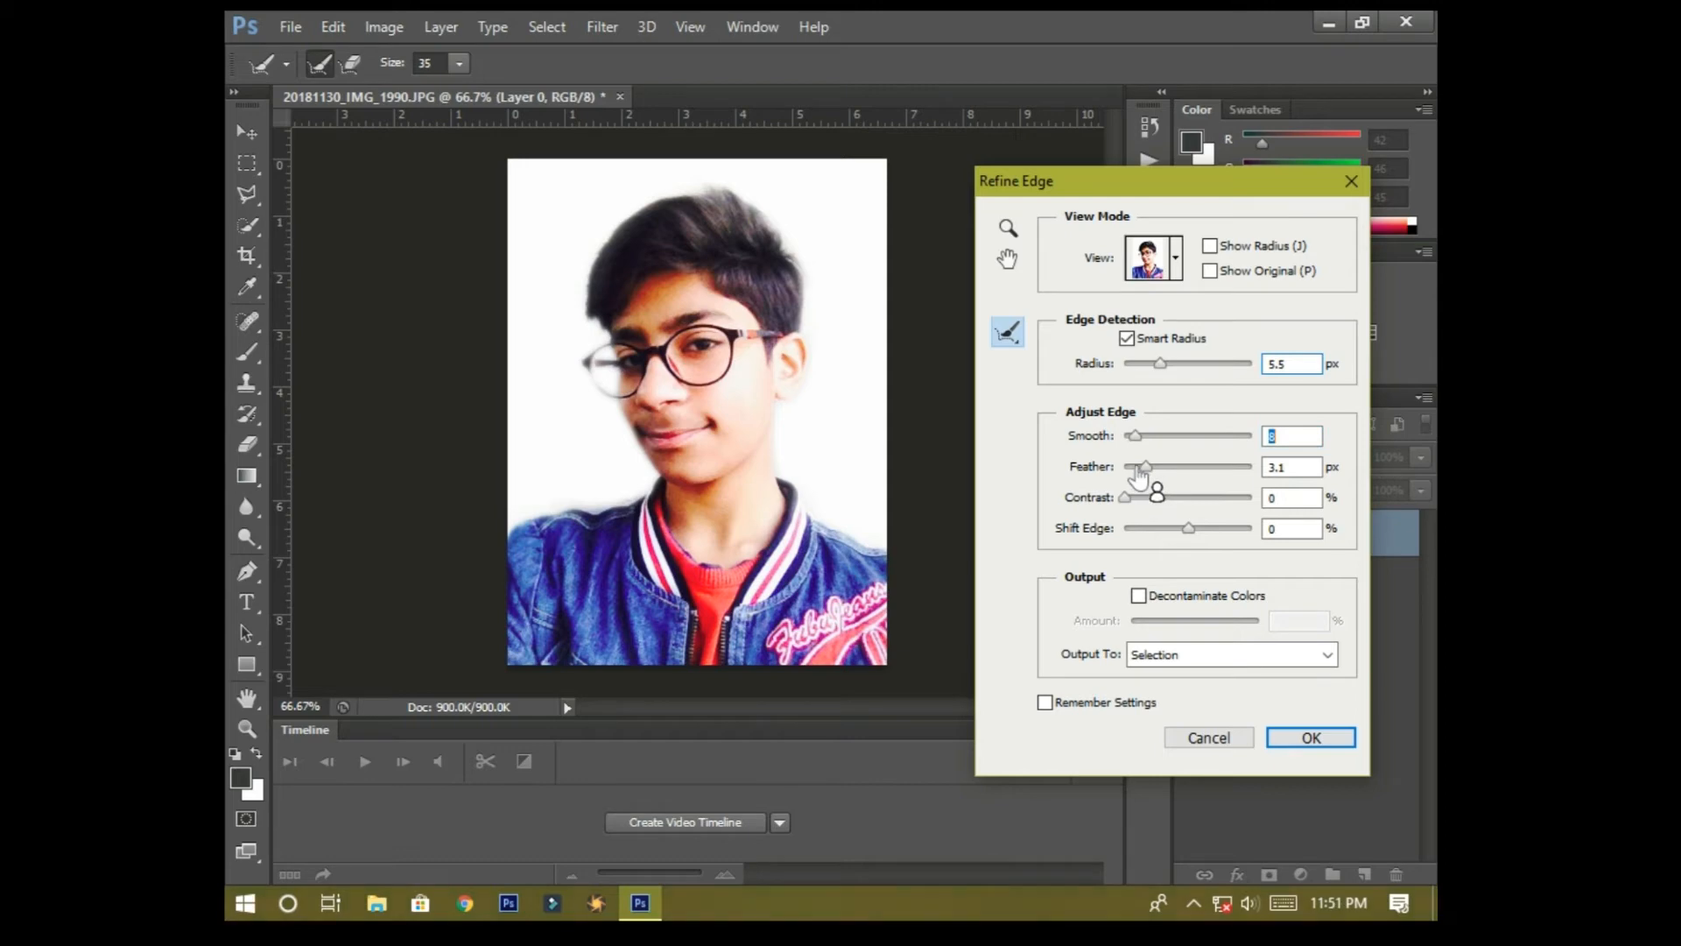
left_click_drag(1127, 468, 1144, 498)
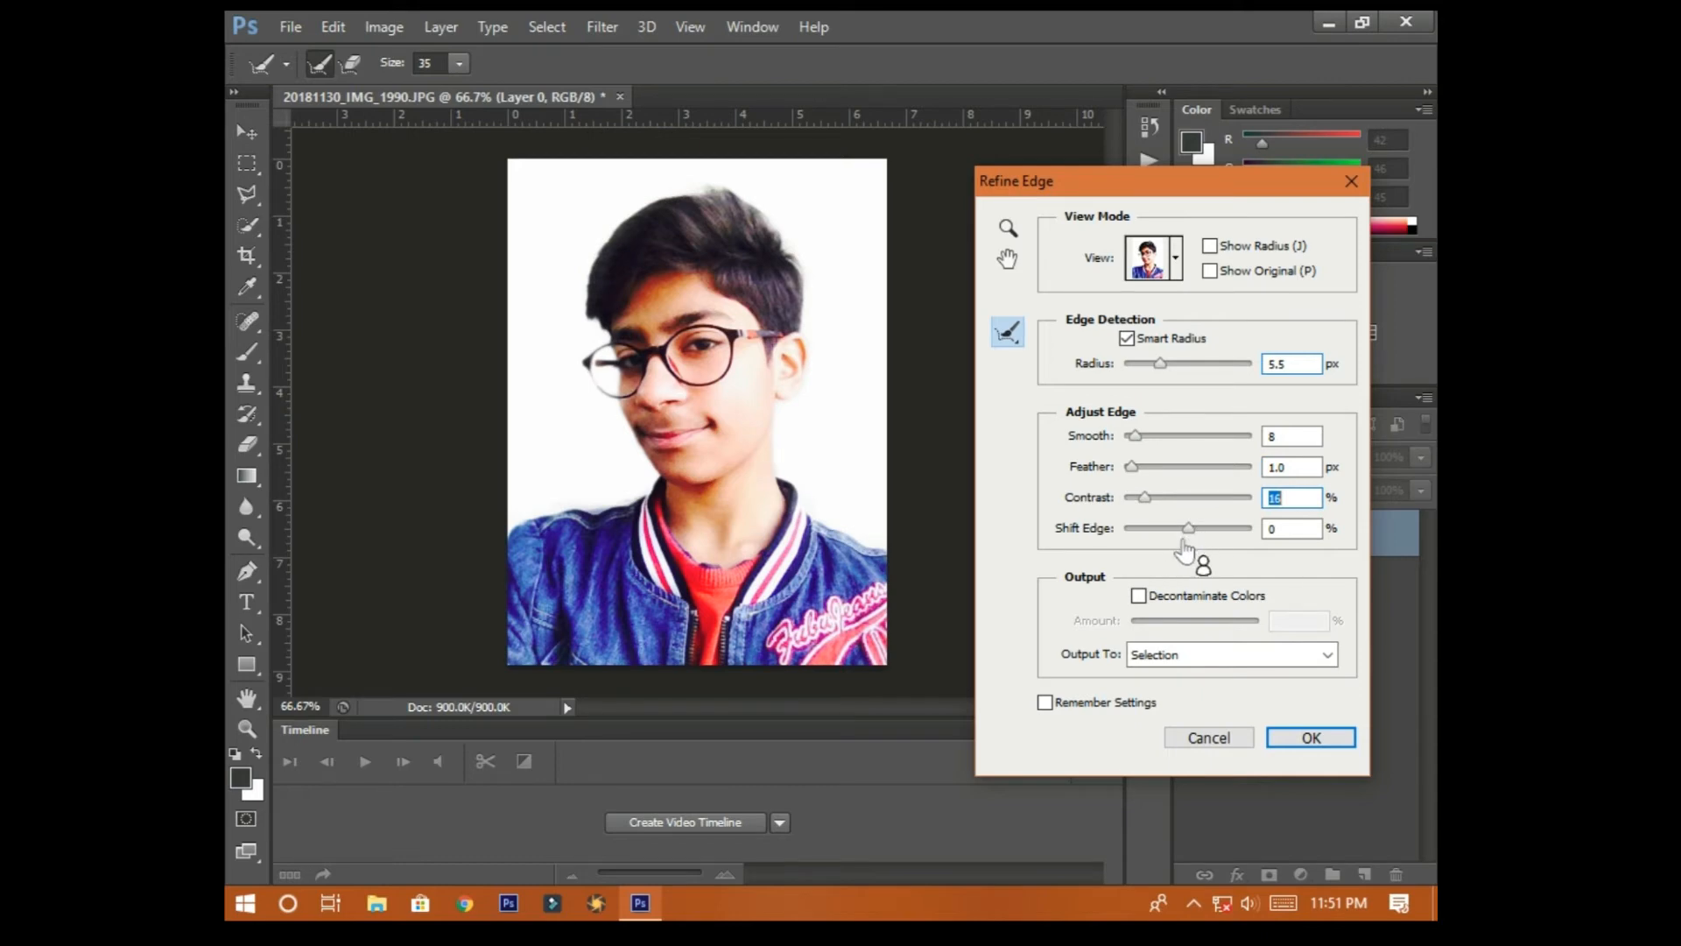
left_click_drag(1191, 534, 1204, 535)
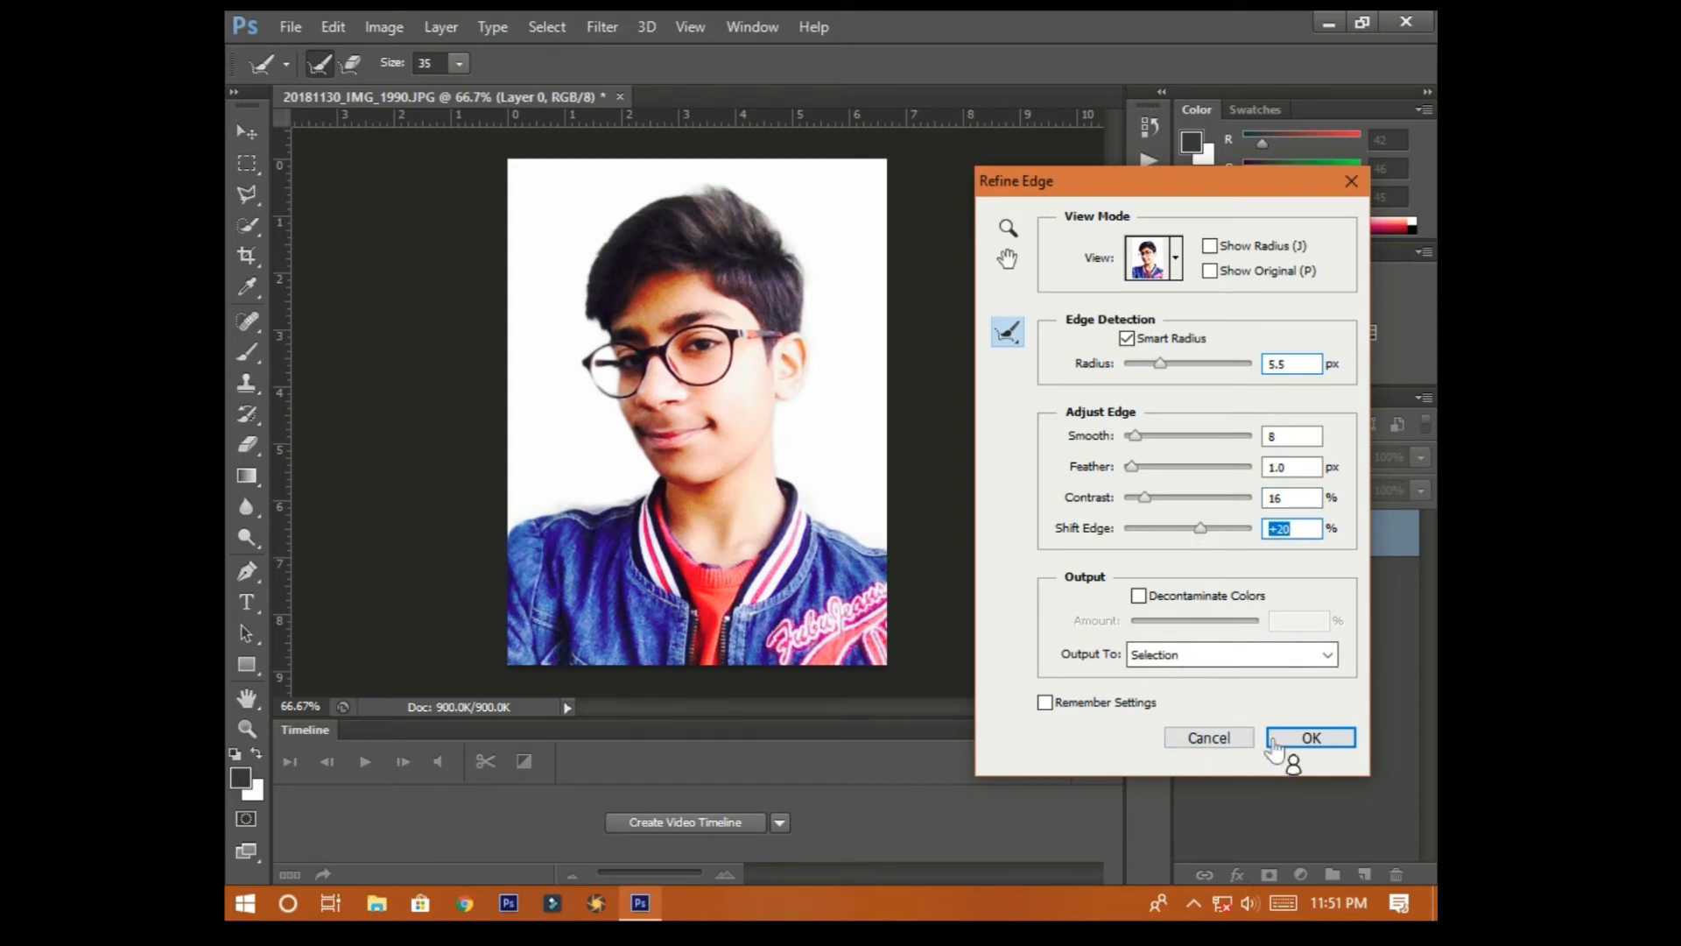
left_click(1310, 739)
key("v")
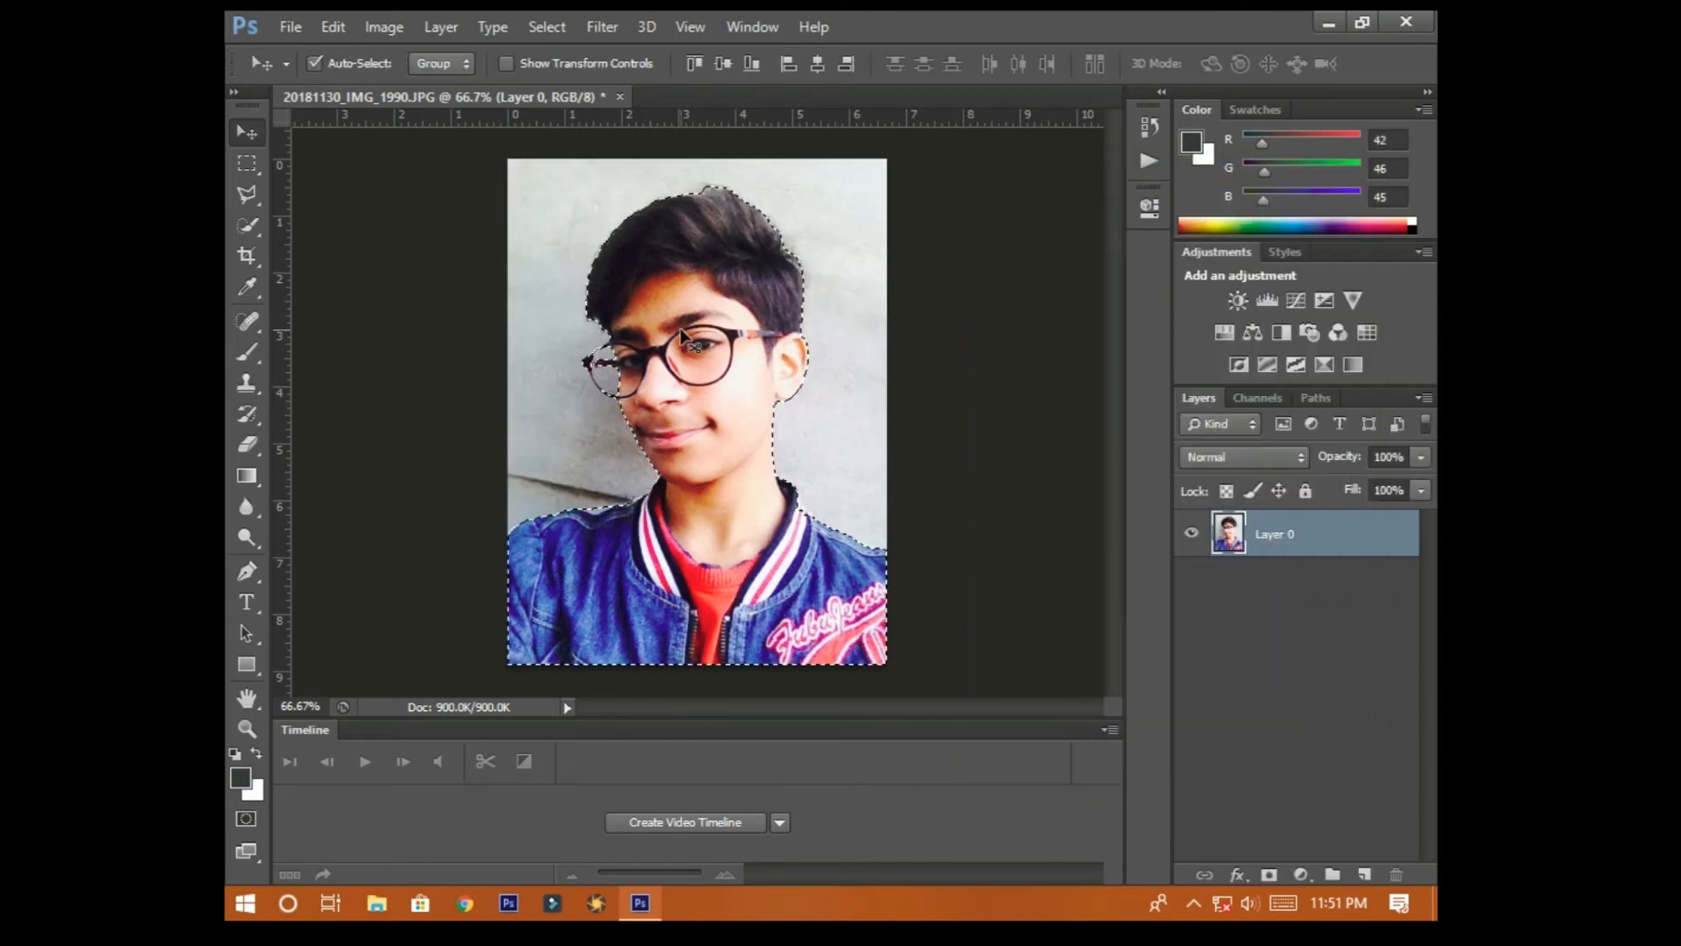
Start a new document and look up the width and height of 20181130_IMG_1990 in its file properties, in the desktop folder 2018_12
left_click(288, 30)
left_click(307, 56)
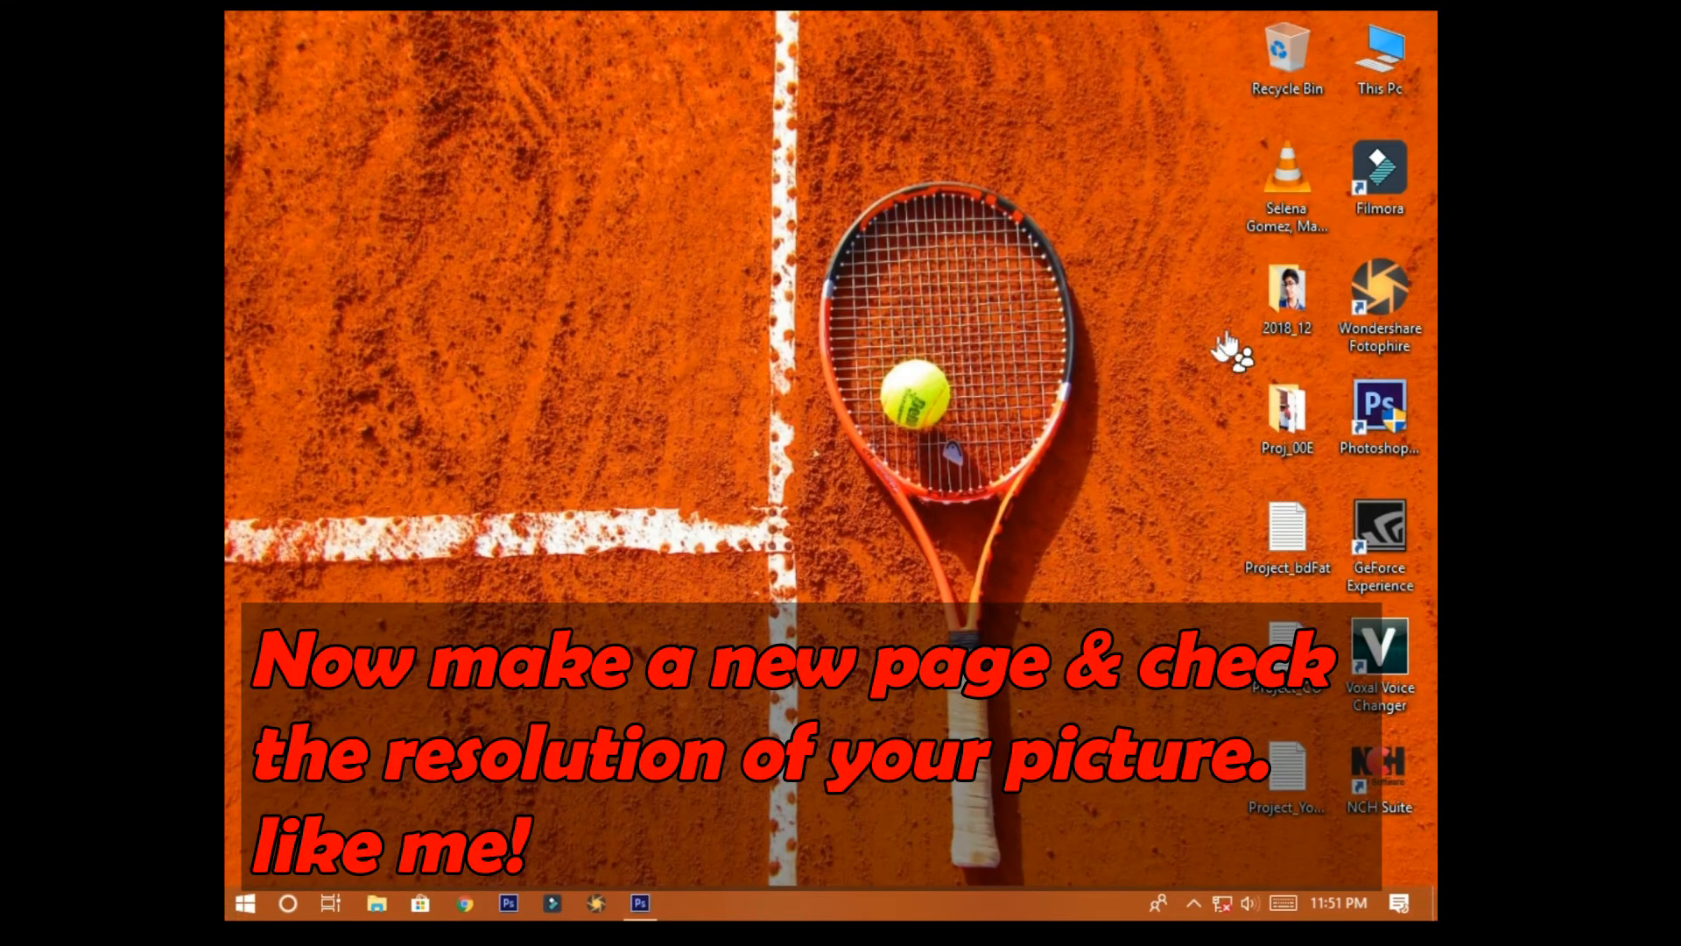
double_click(1287, 293)
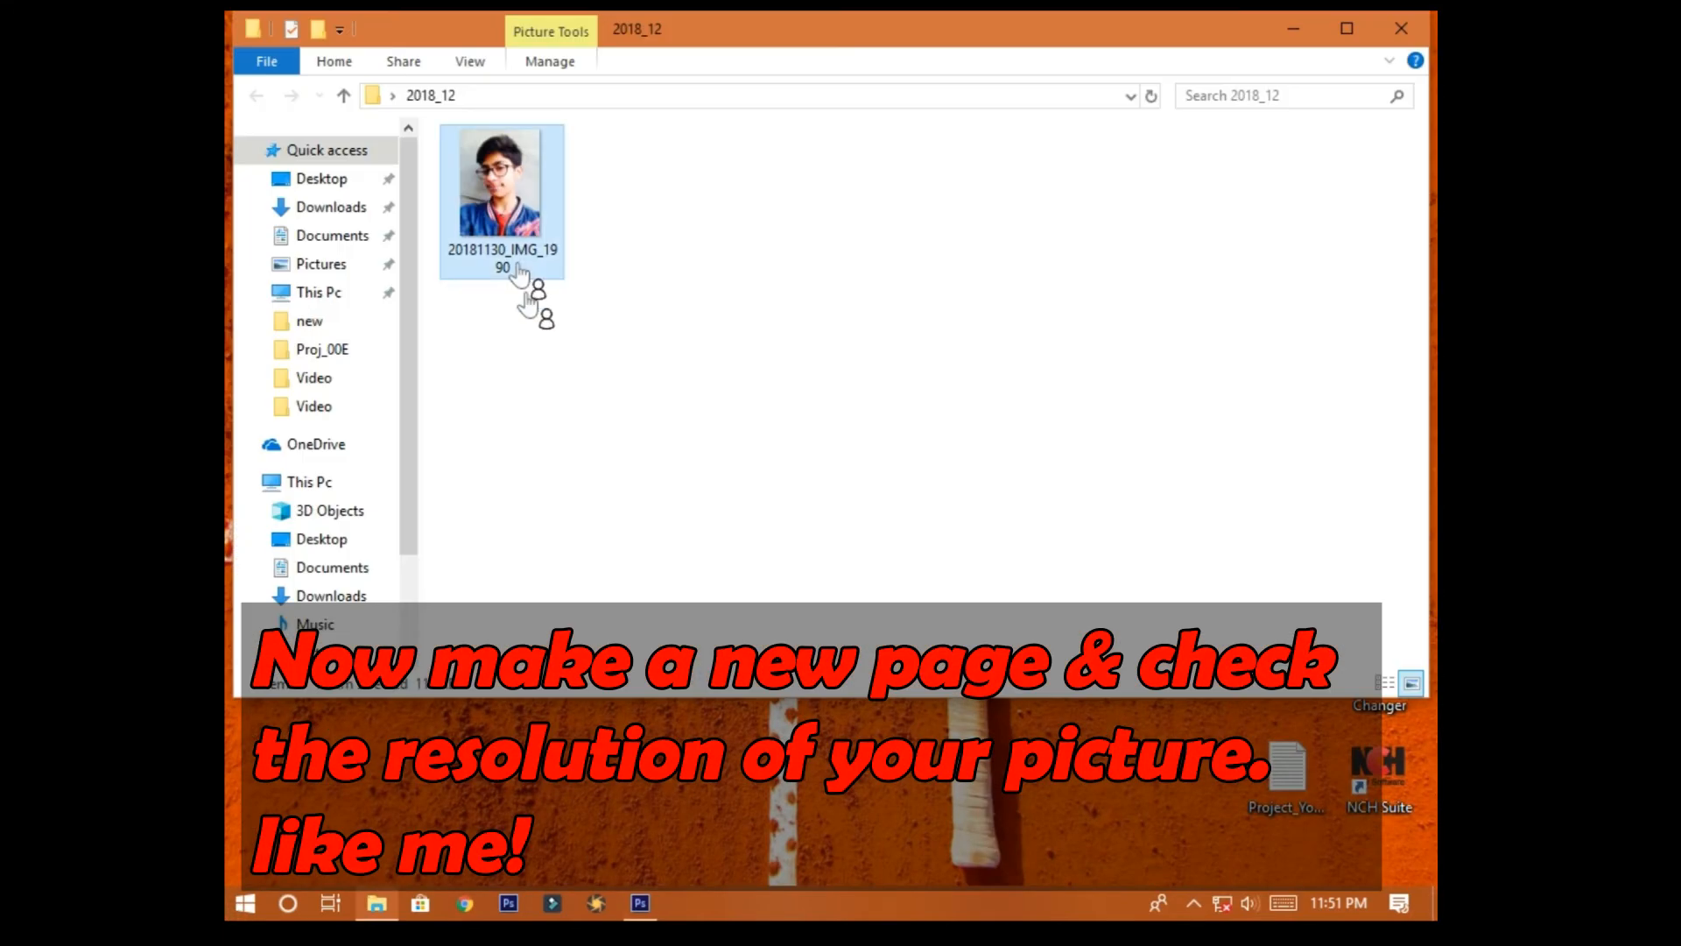
right_click(491, 210)
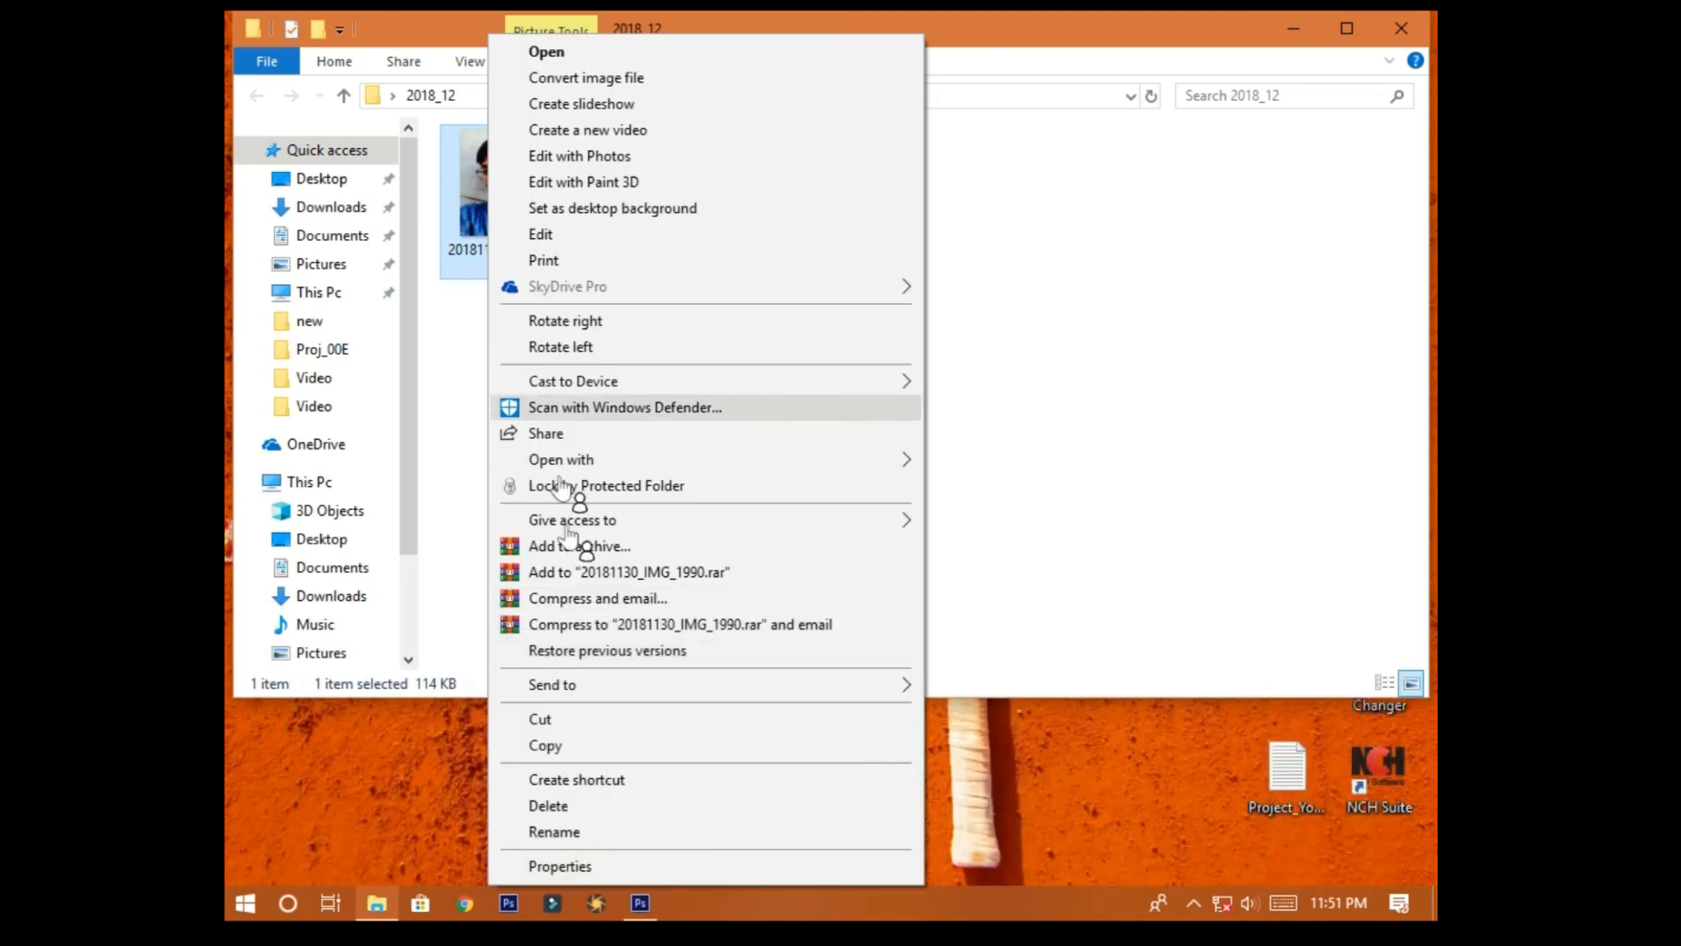
left_click(565, 867)
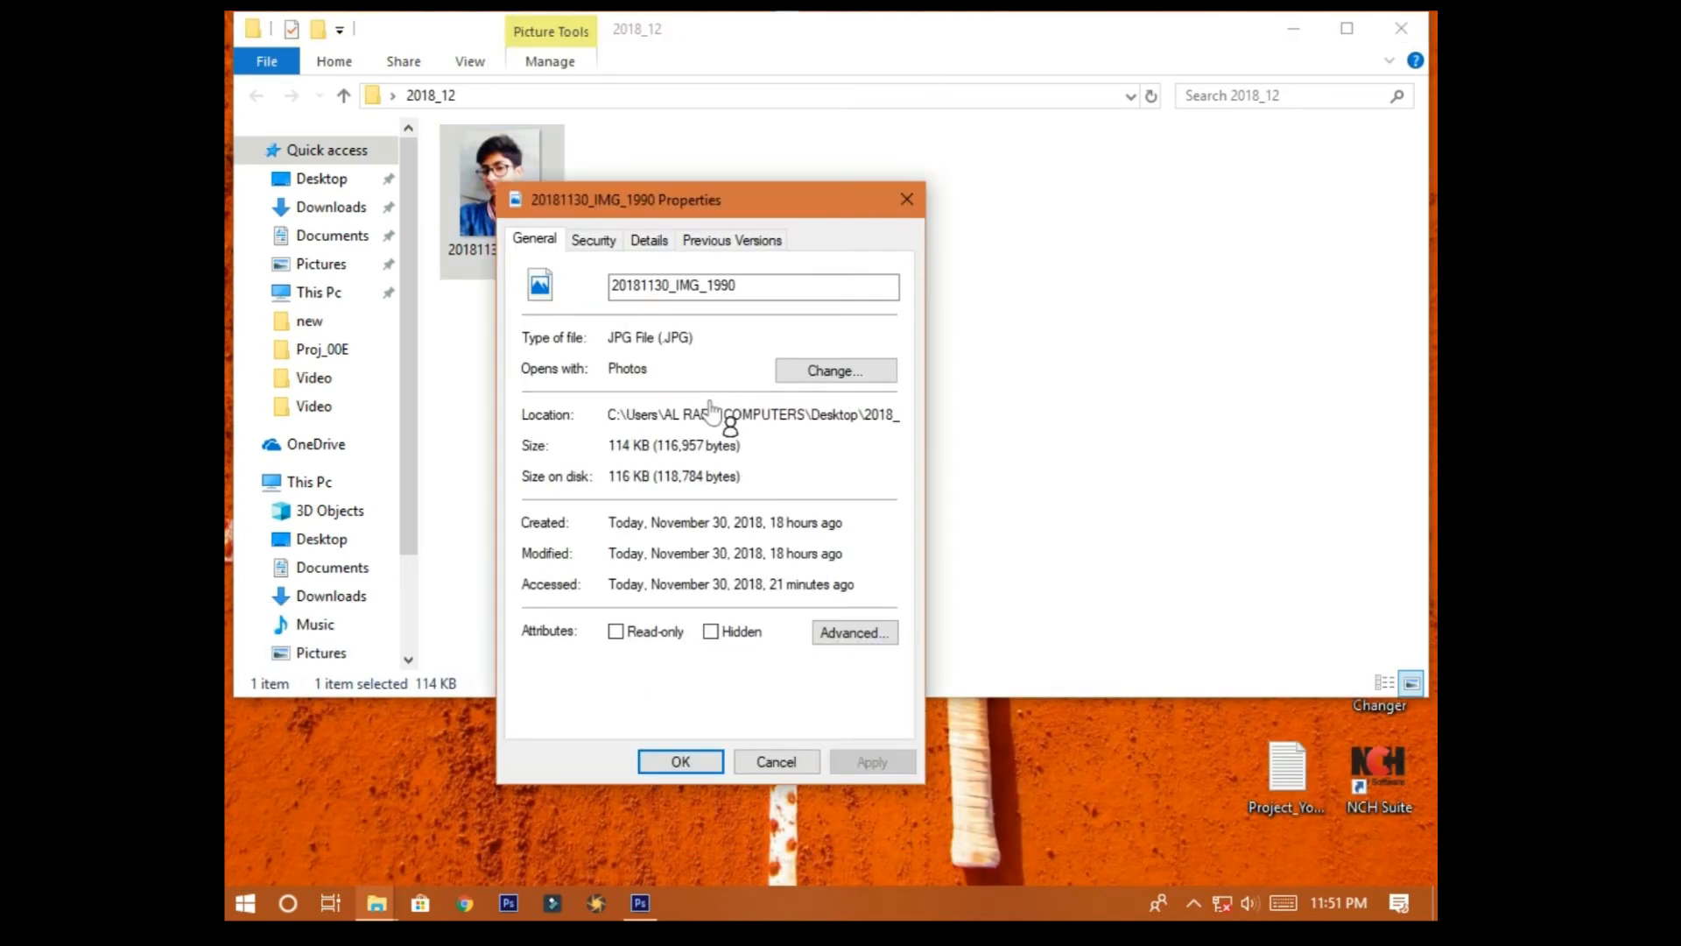
left_click(648, 239)
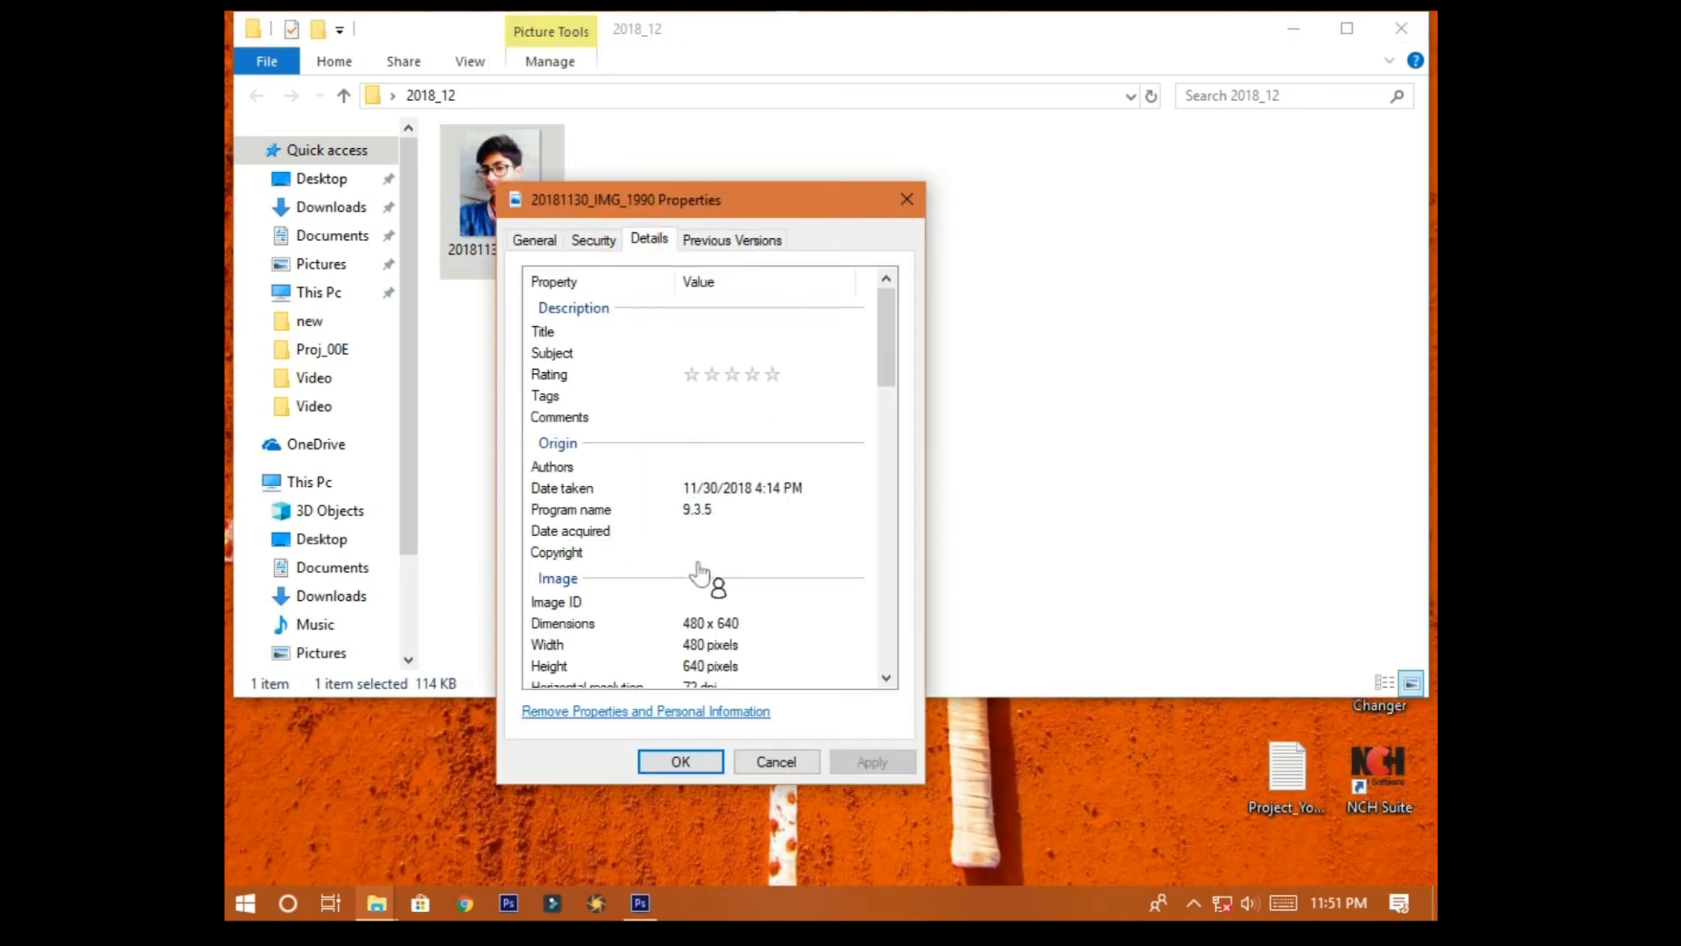
scroll(696, 565, "down", 3)
left_click(681, 441)
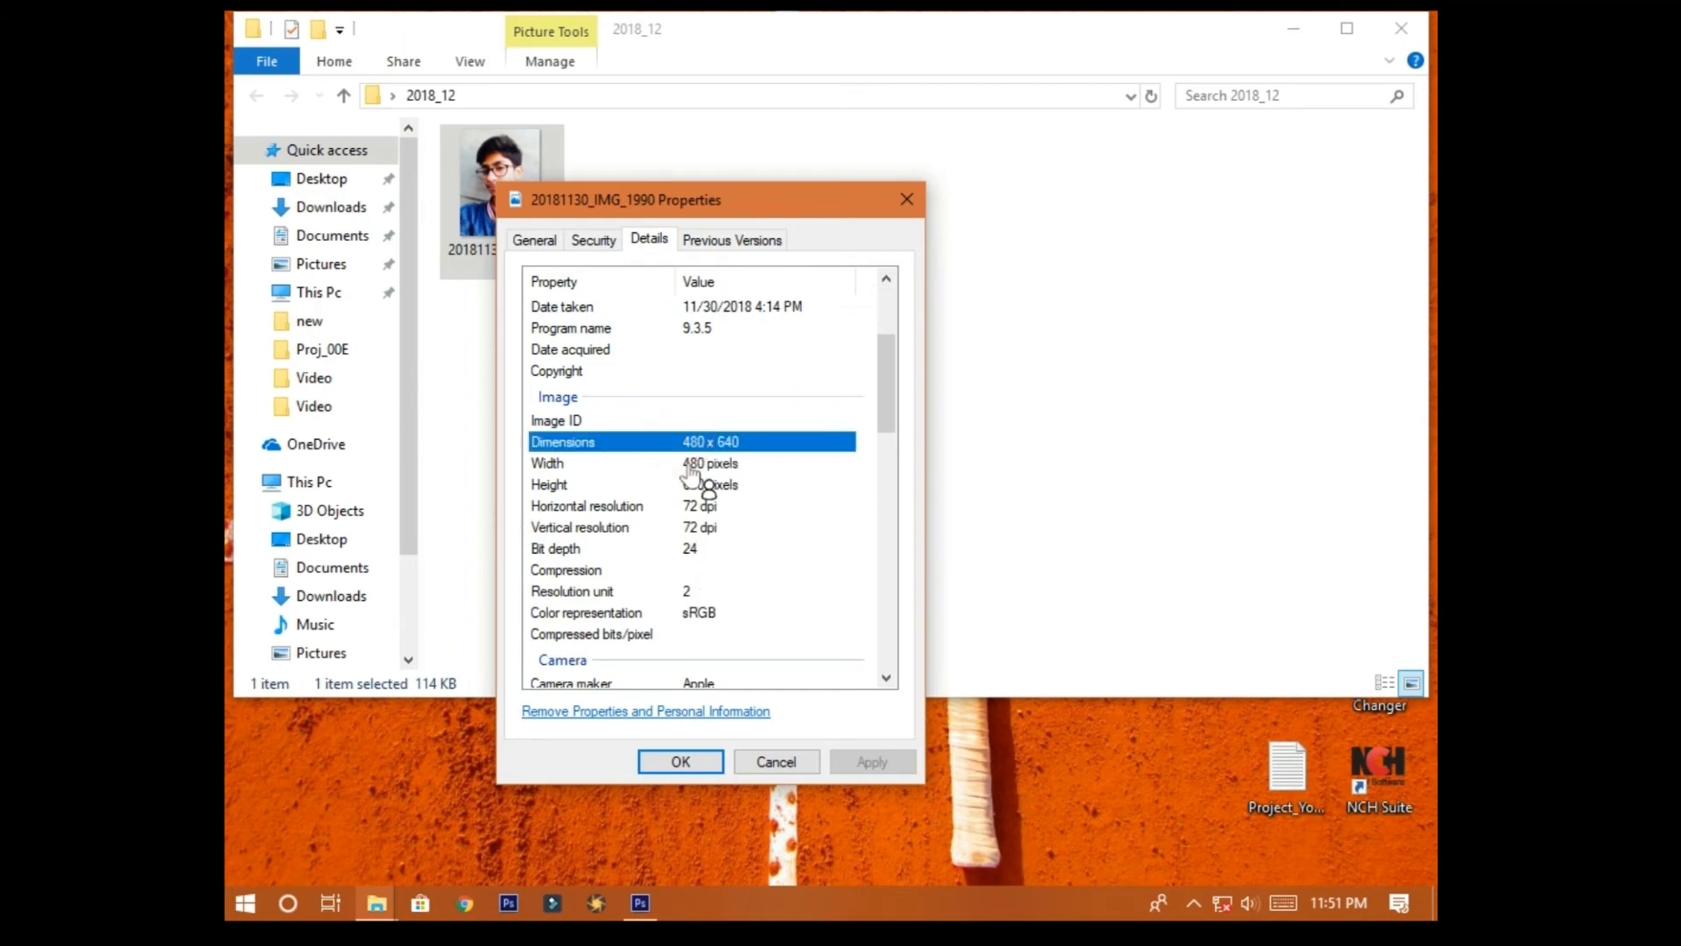
left_click(701, 464)
left_click(716, 484)
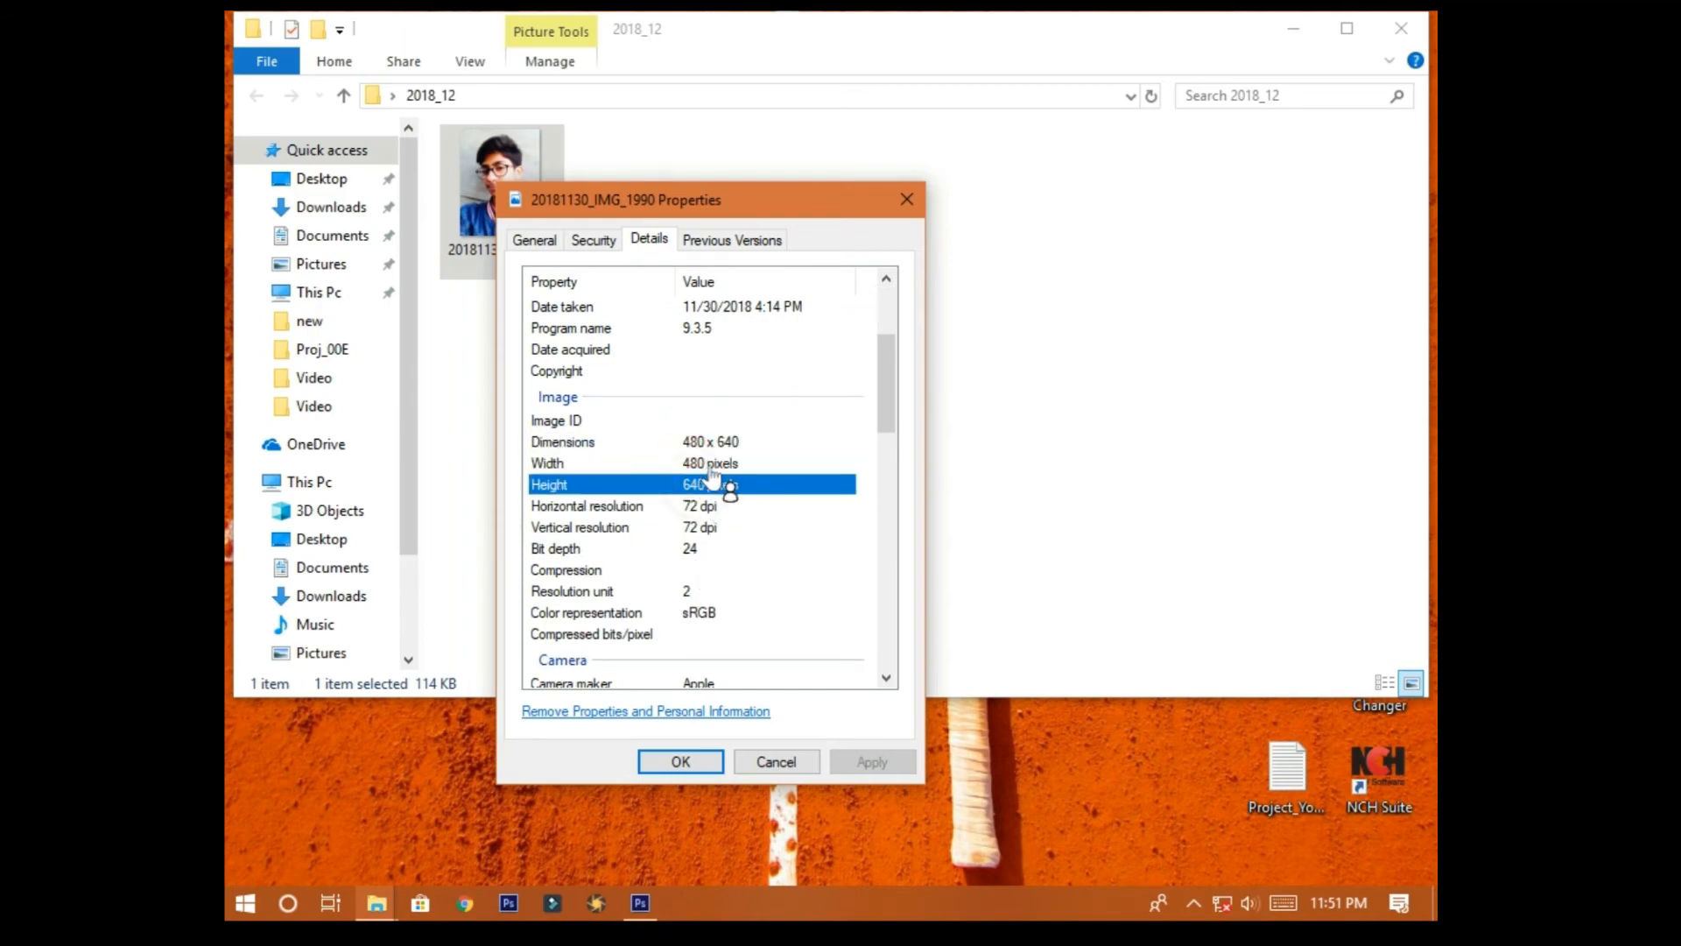
Close the file properties and folder, return to Photoshop and create the 480-pixel-wide document with a height of 640 pixels
left_click(908, 199)
left_click(1401, 28)
left_click(640, 903)
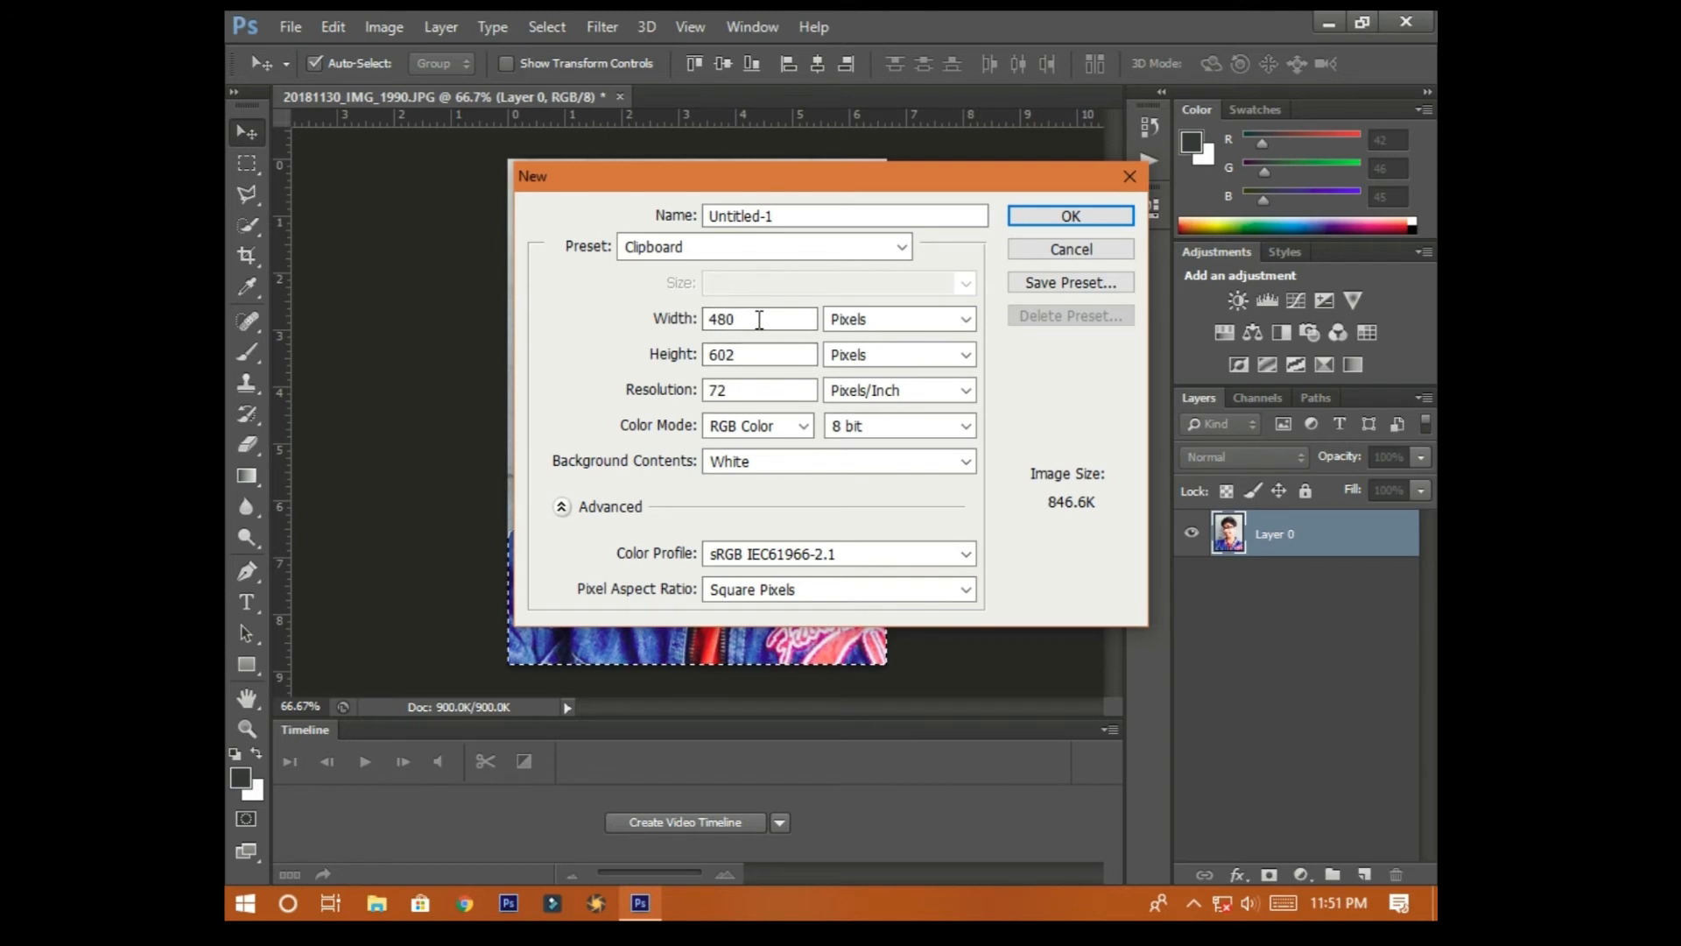
double_click(767, 355)
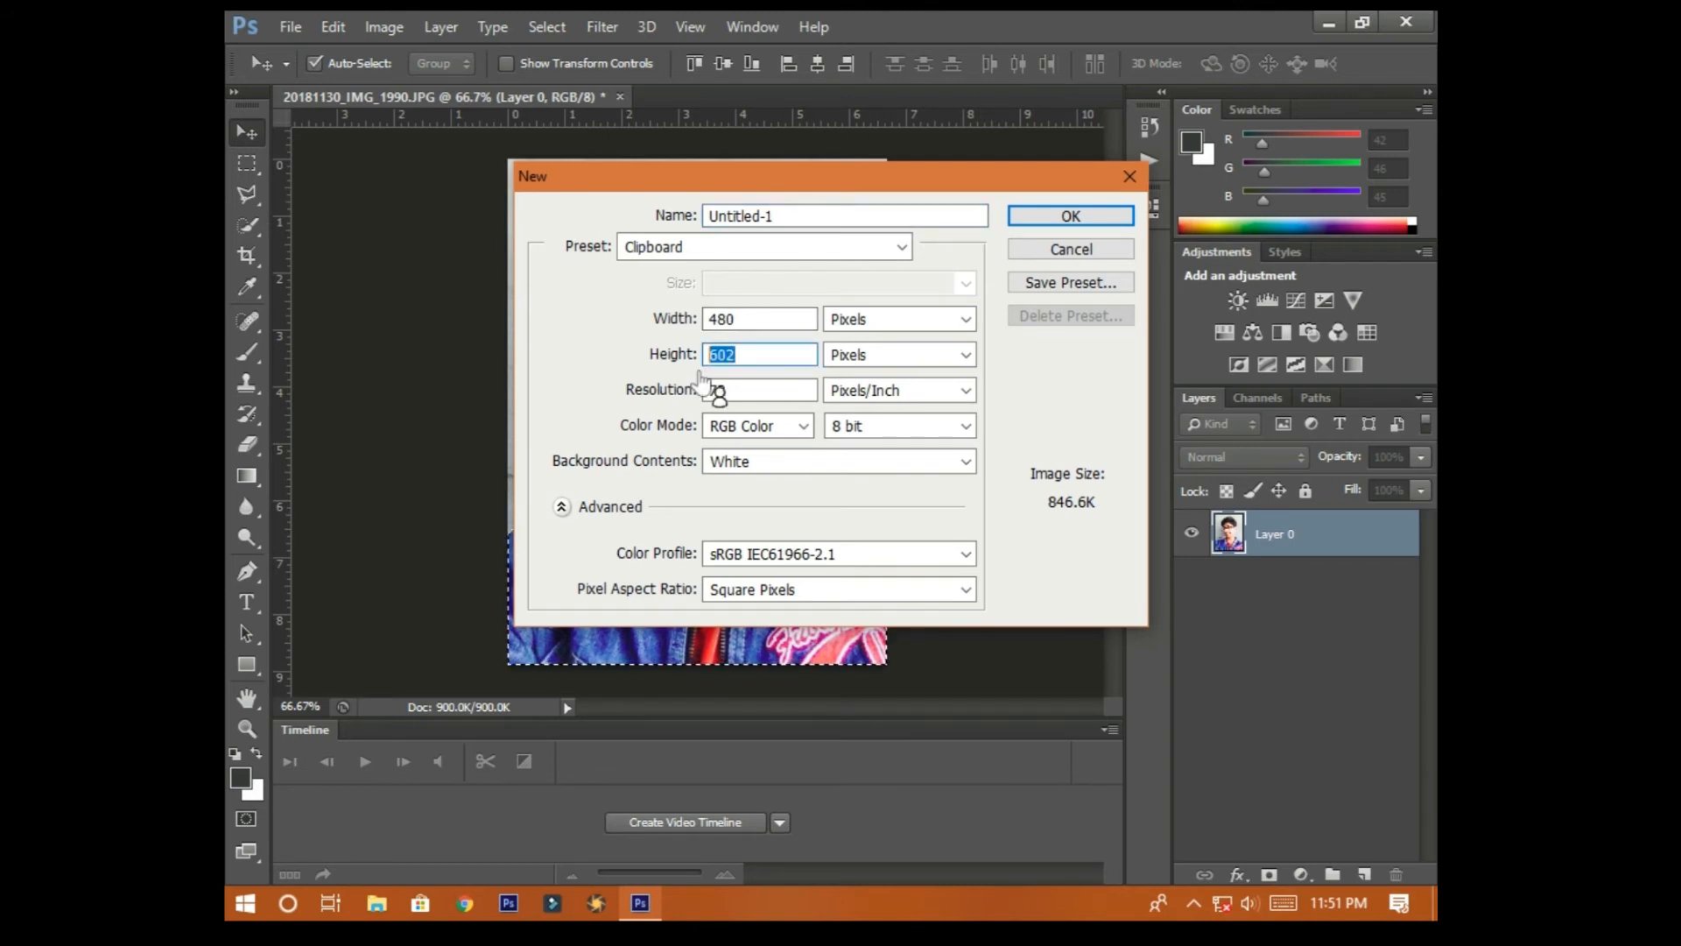
type("640")
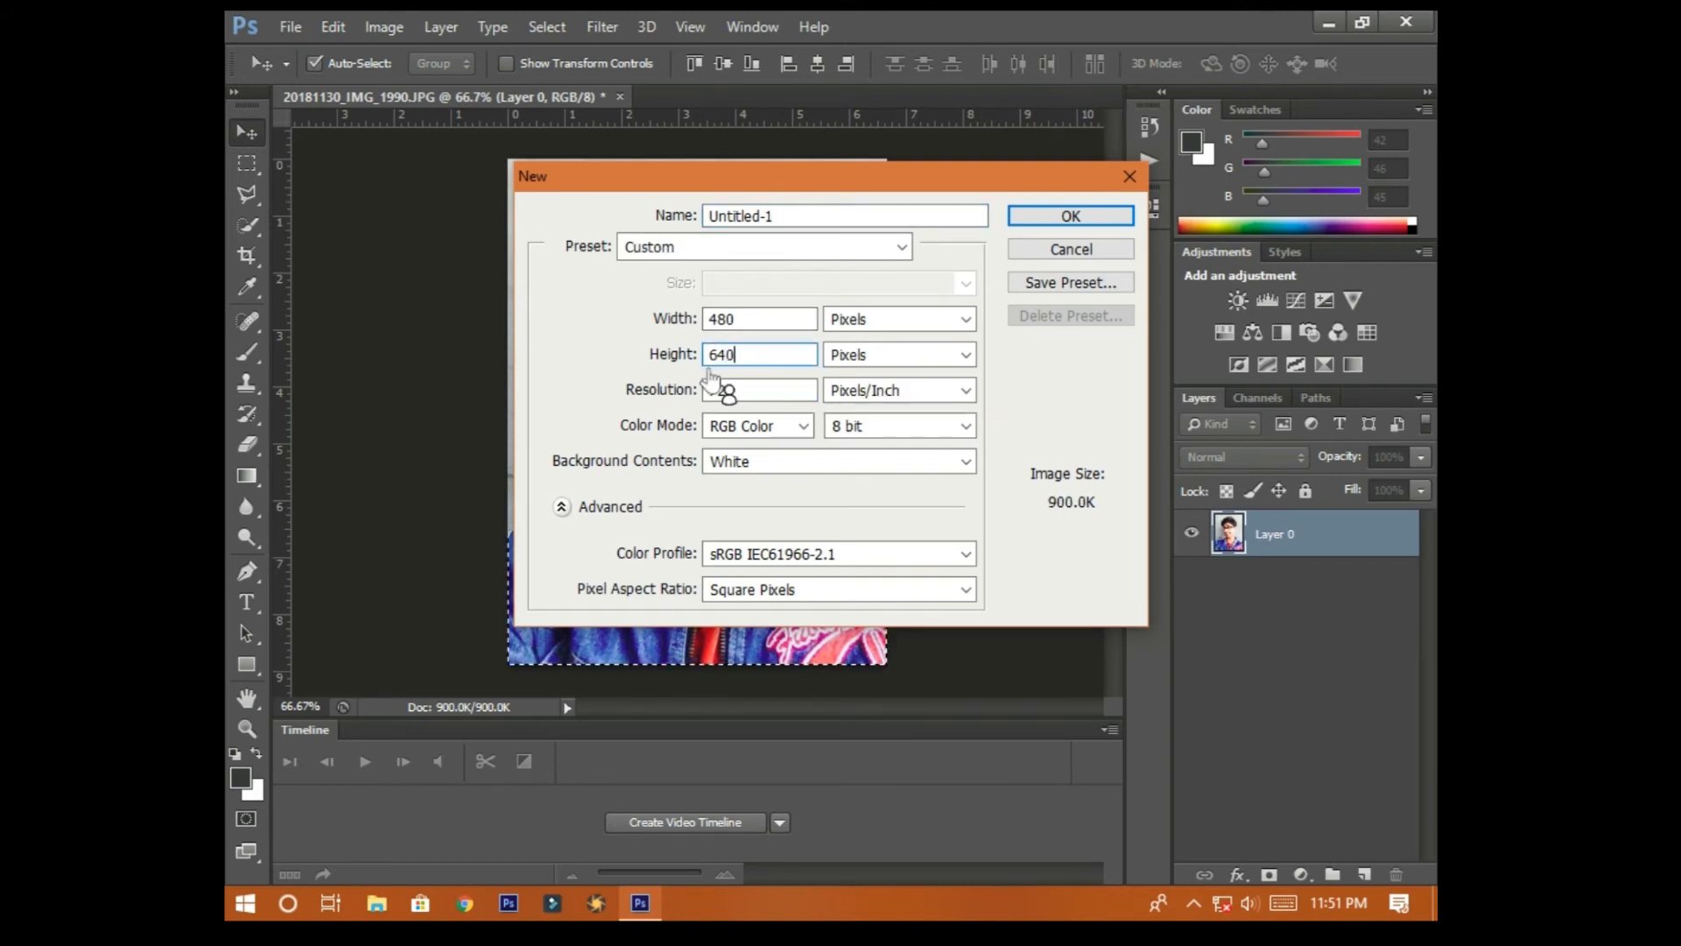
left_click(1067, 217)
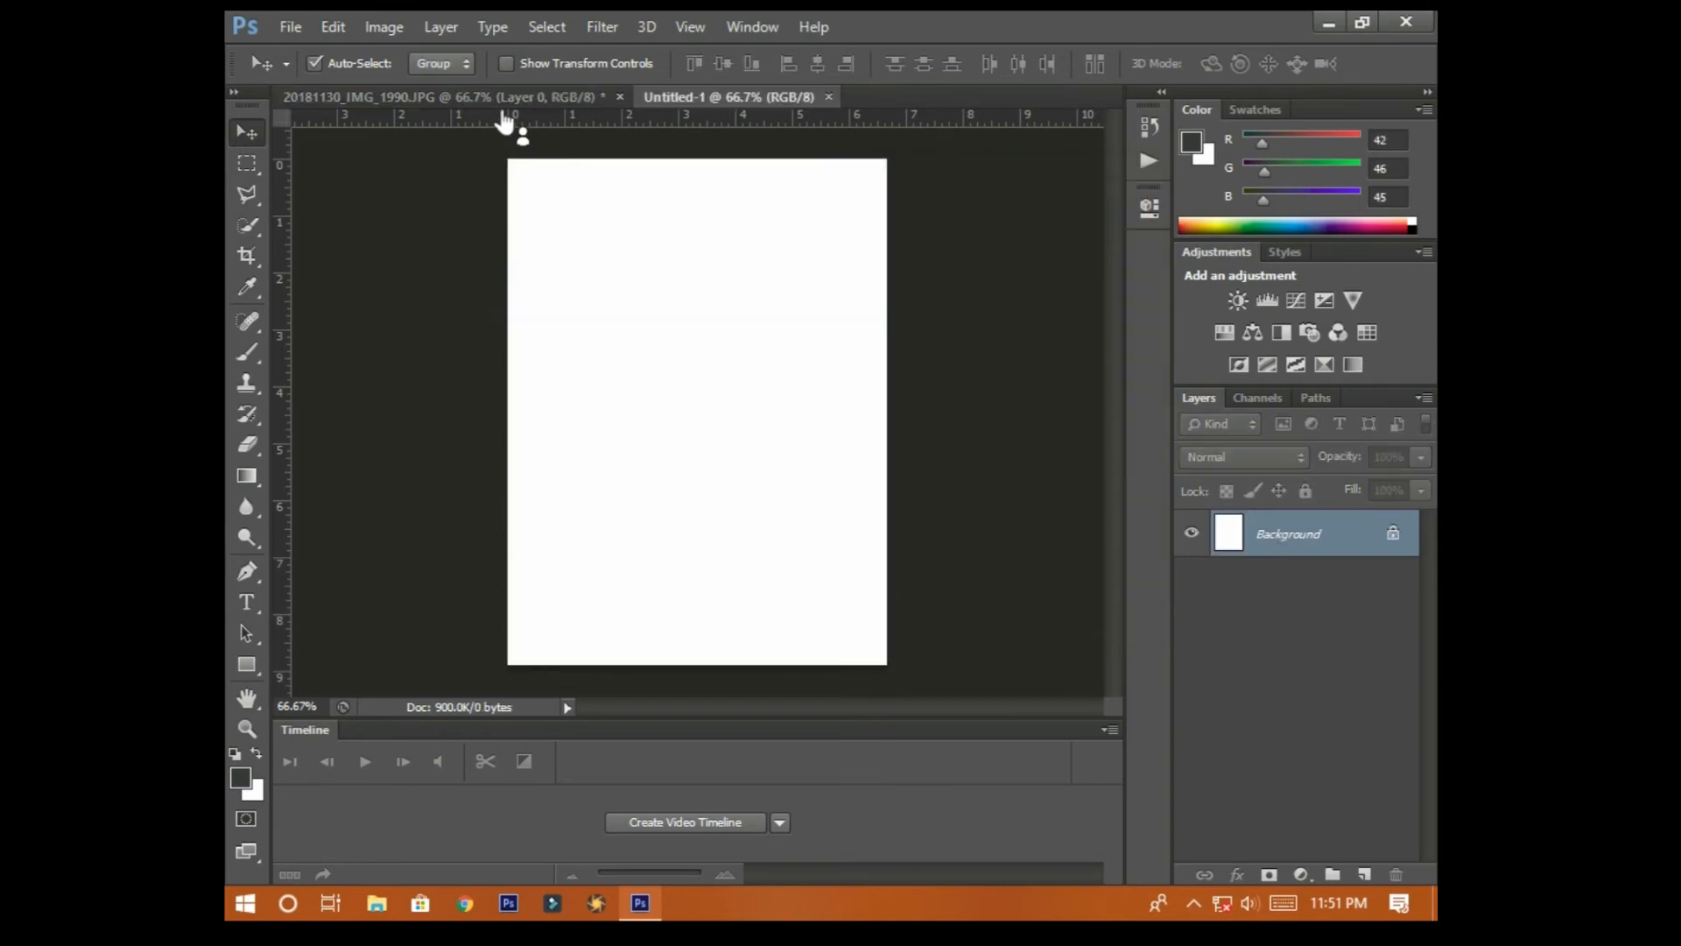
Copy the selected young man from 20181130_IMG_1990.JPG and paste him into the Untitled-1 document
left_click(503, 98)
key("a")
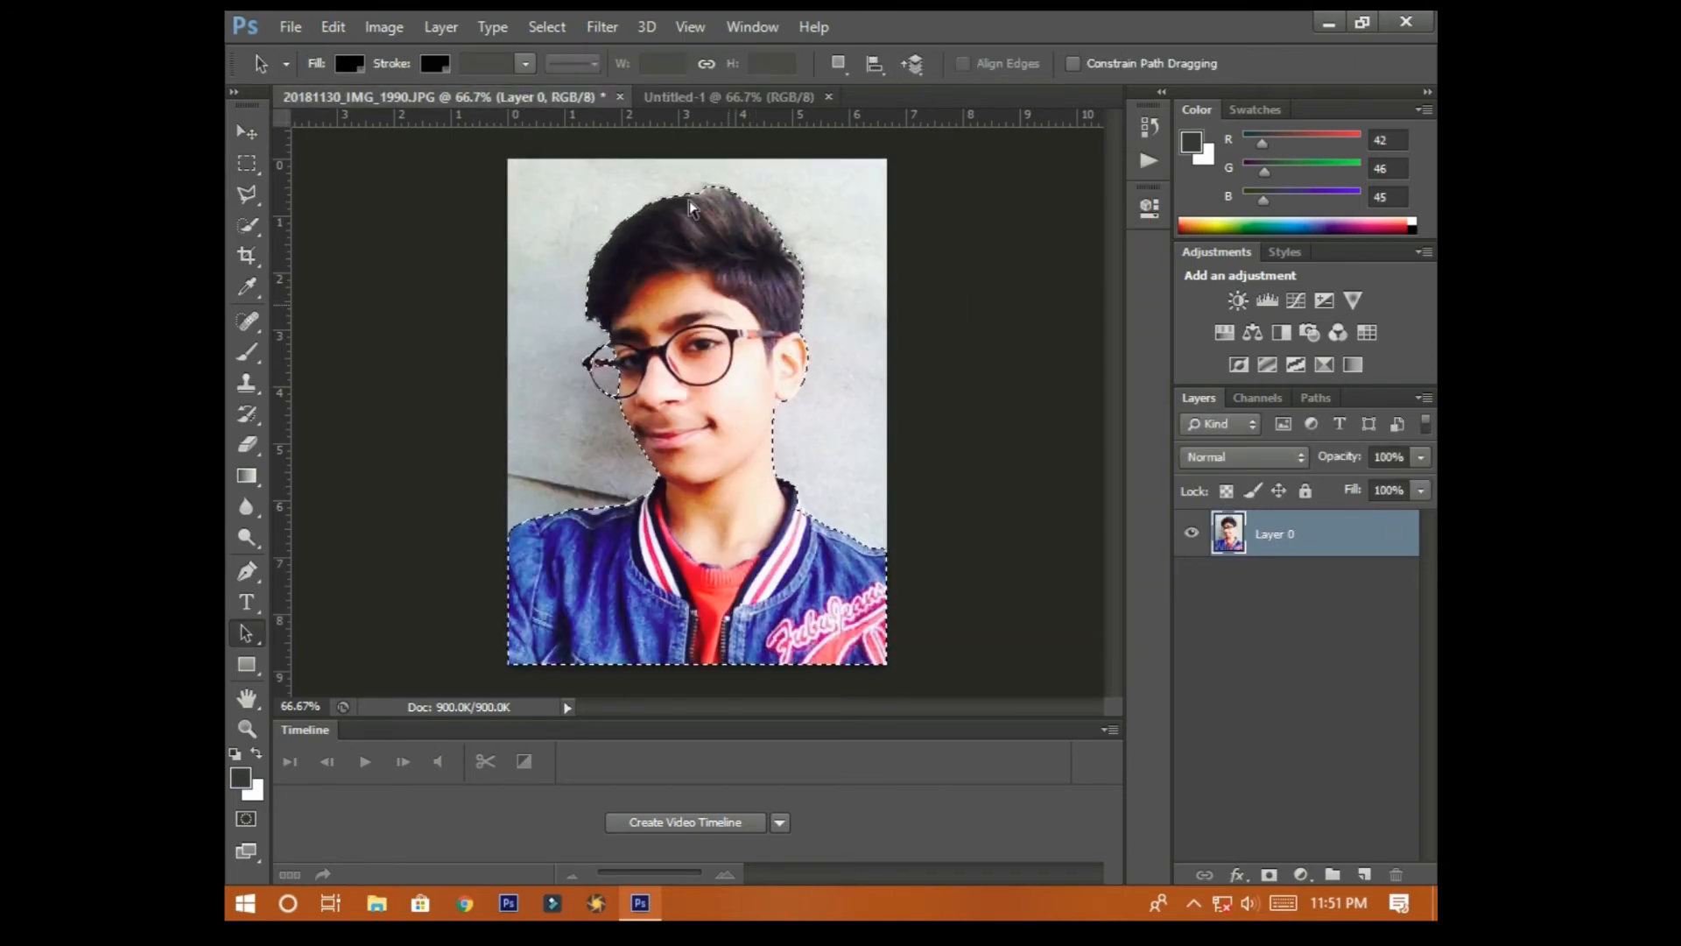
key("ctrl+c")
left_click(713, 98)
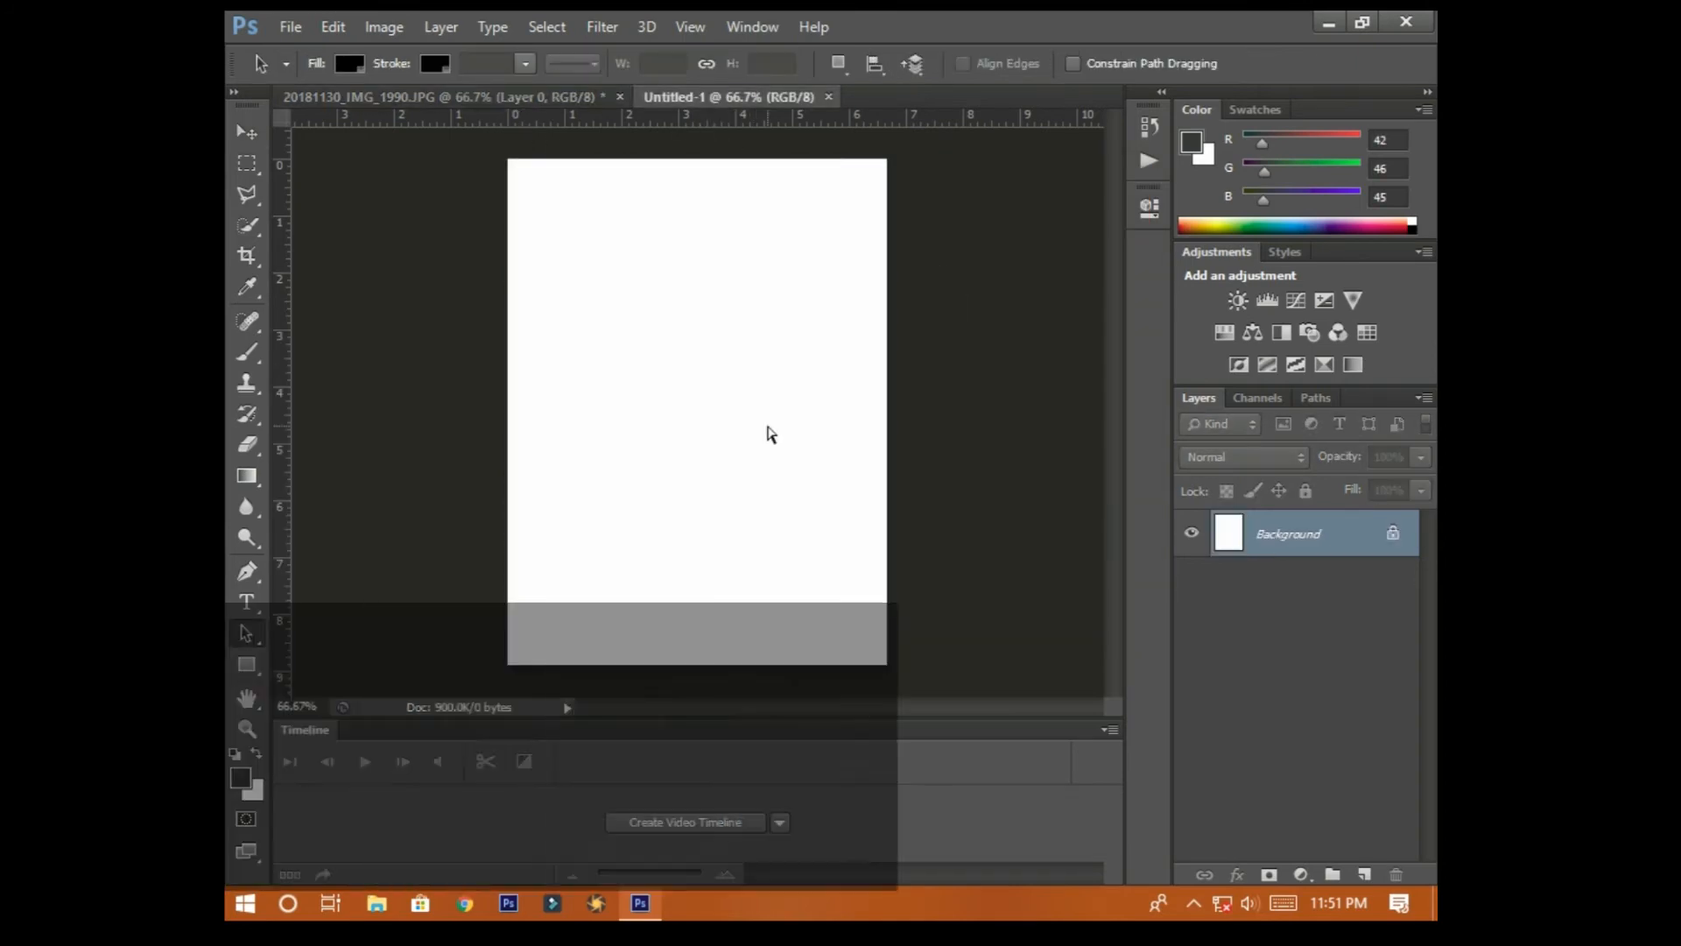
key("ctrl+v")
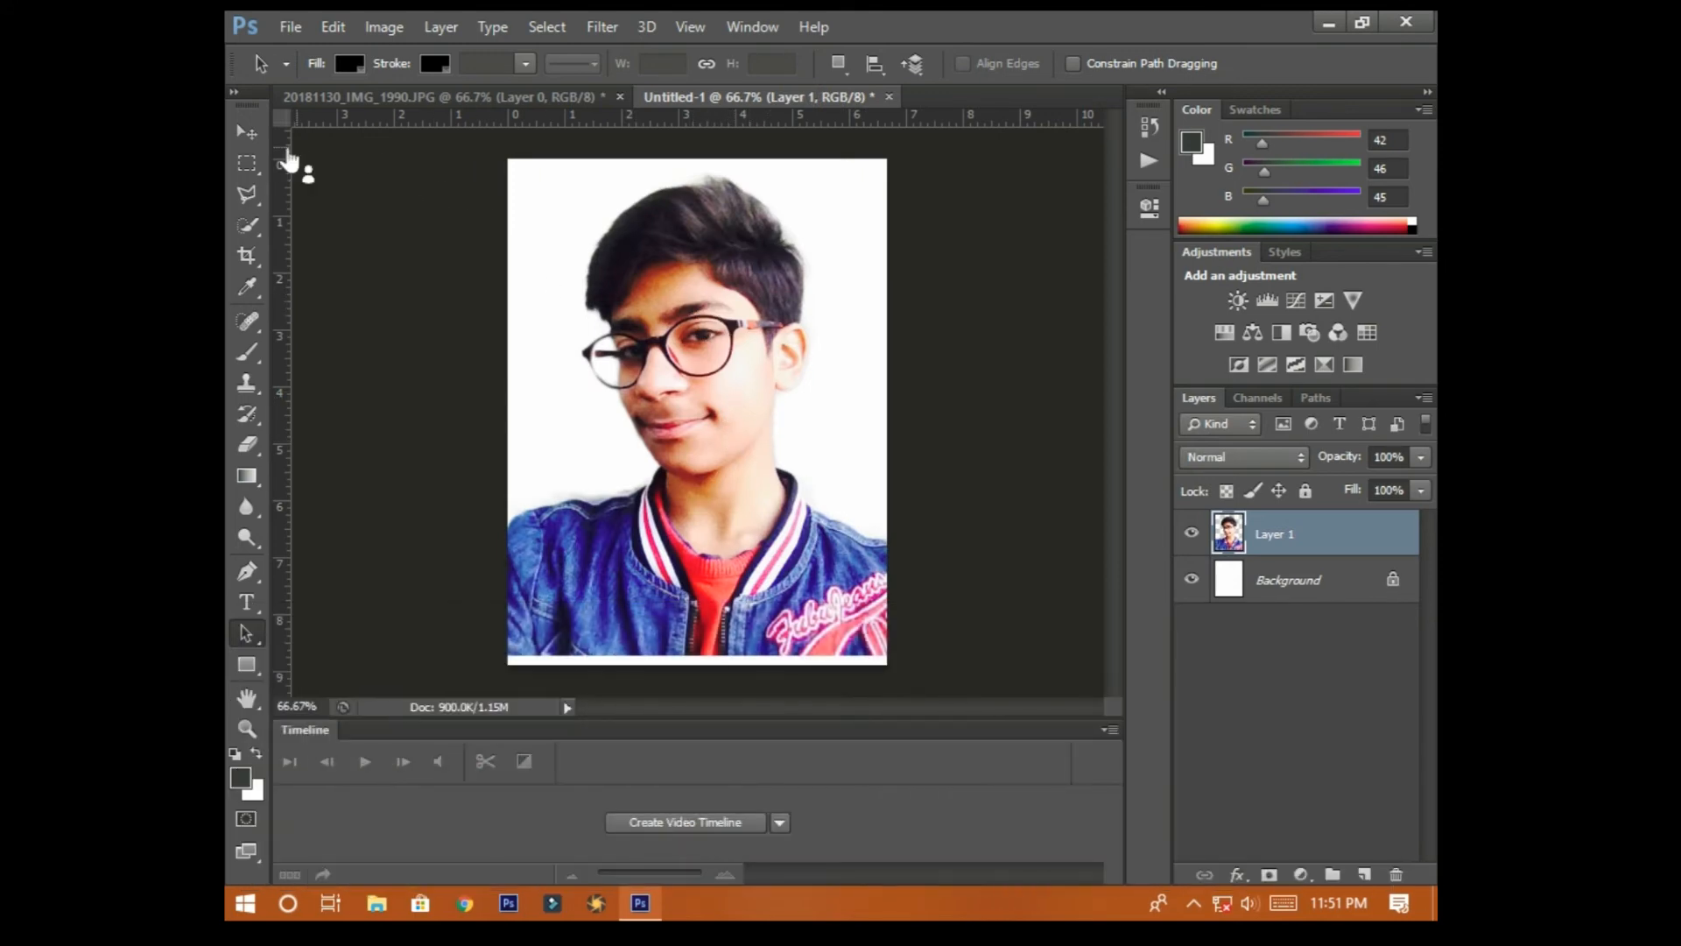
Move the pasted cutout down about 0.167 in to meet the canvas's lower edge, and compare its placement with the original photo
left_click(248, 135)
left_click_drag(724, 421, 726, 429)
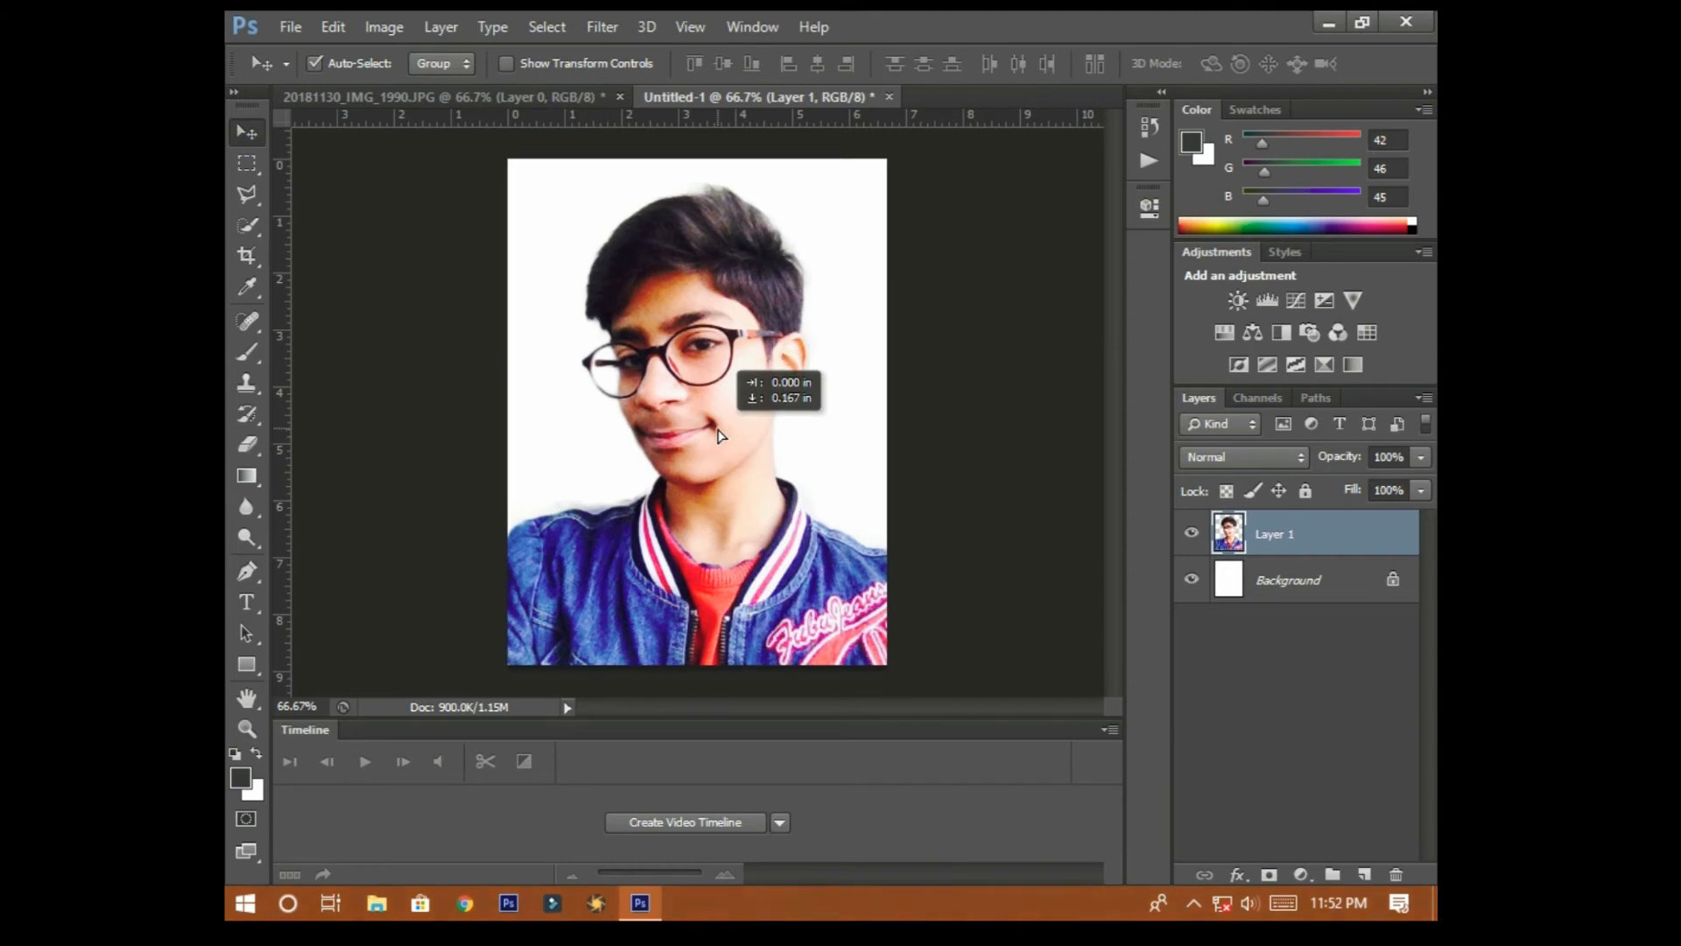
left_click(477, 98)
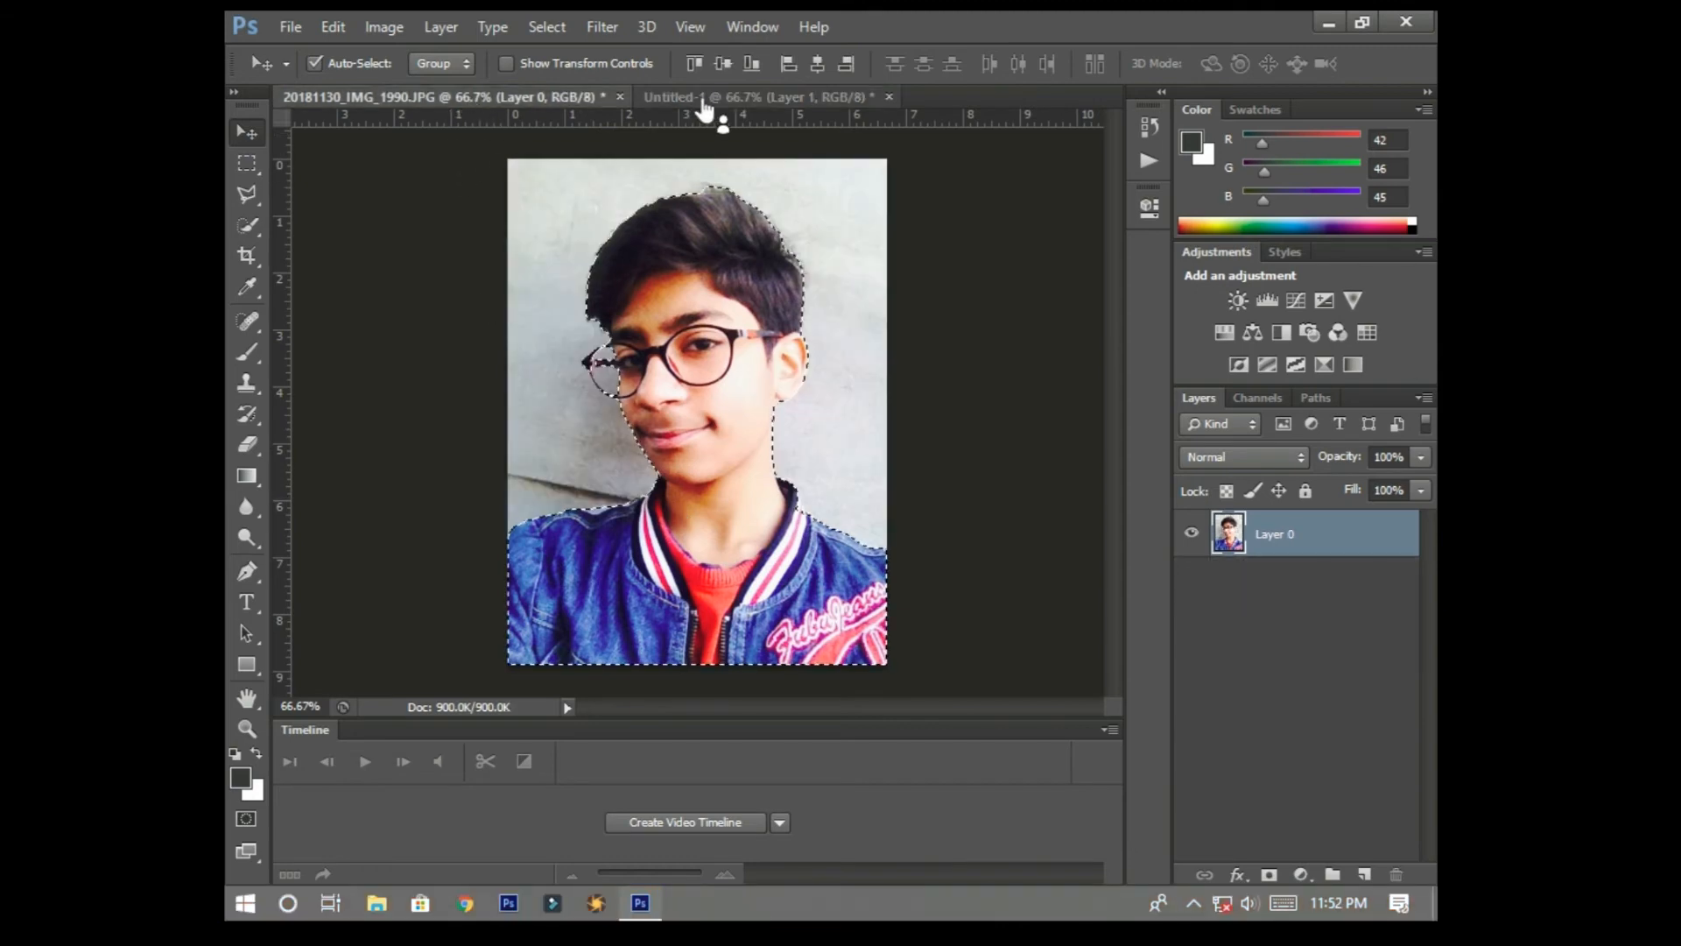
left_click(706, 98)
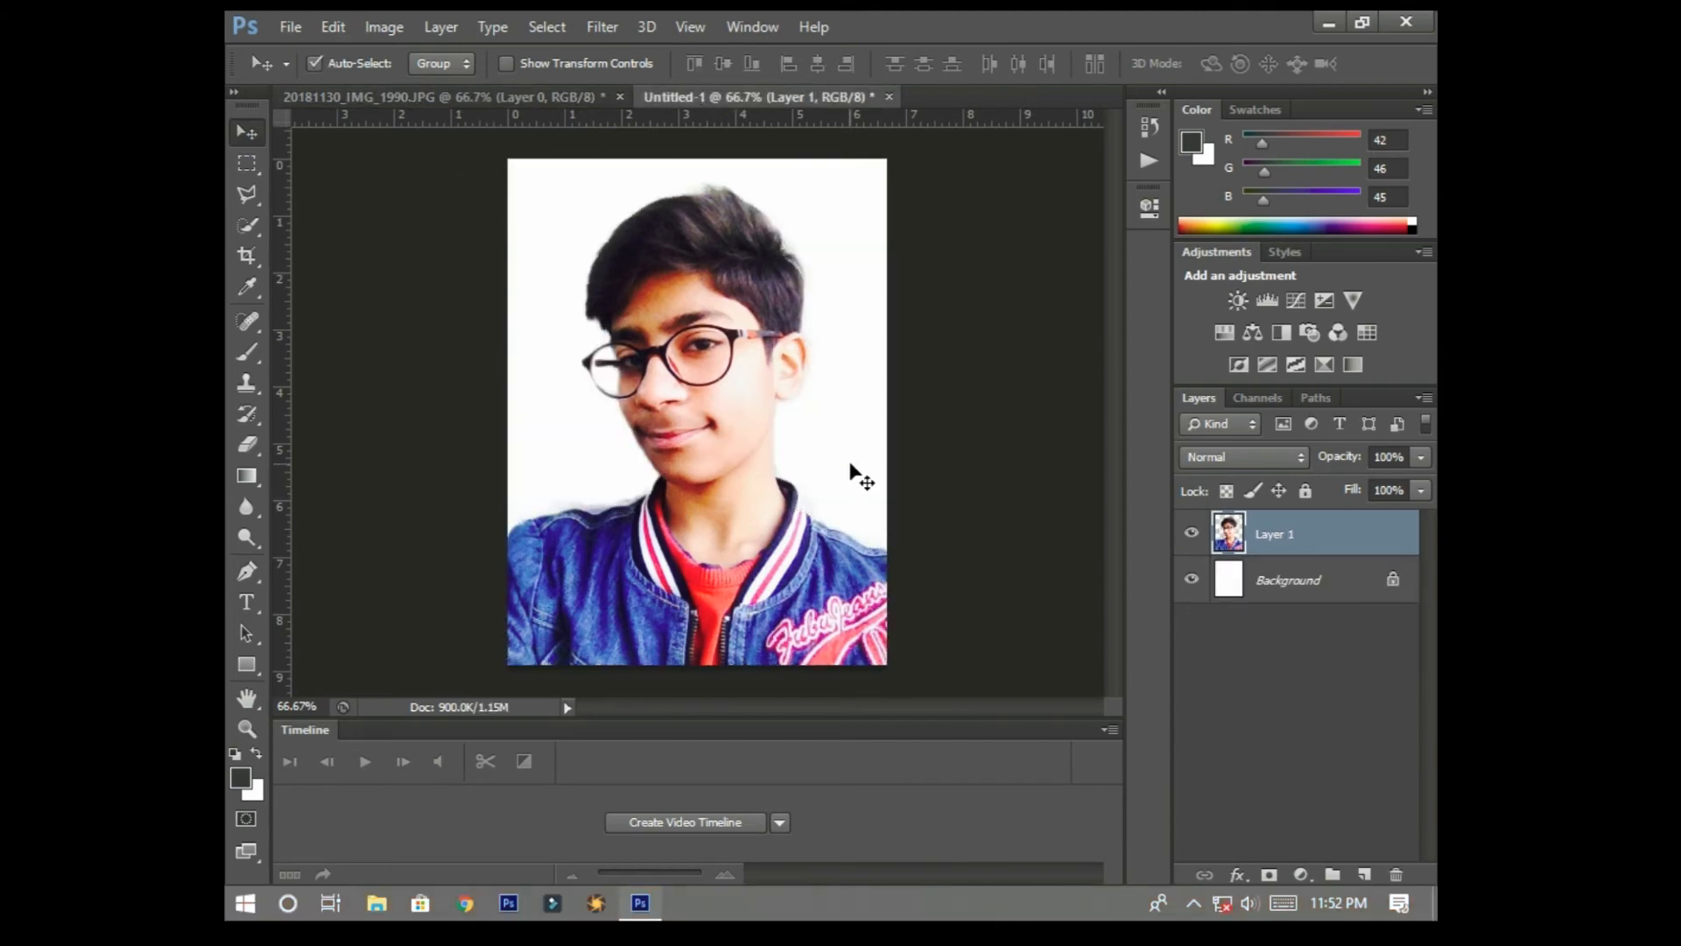
Open the background picture named back from the Proj_00E folder
left_click(290, 27)
left_click(328, 75)
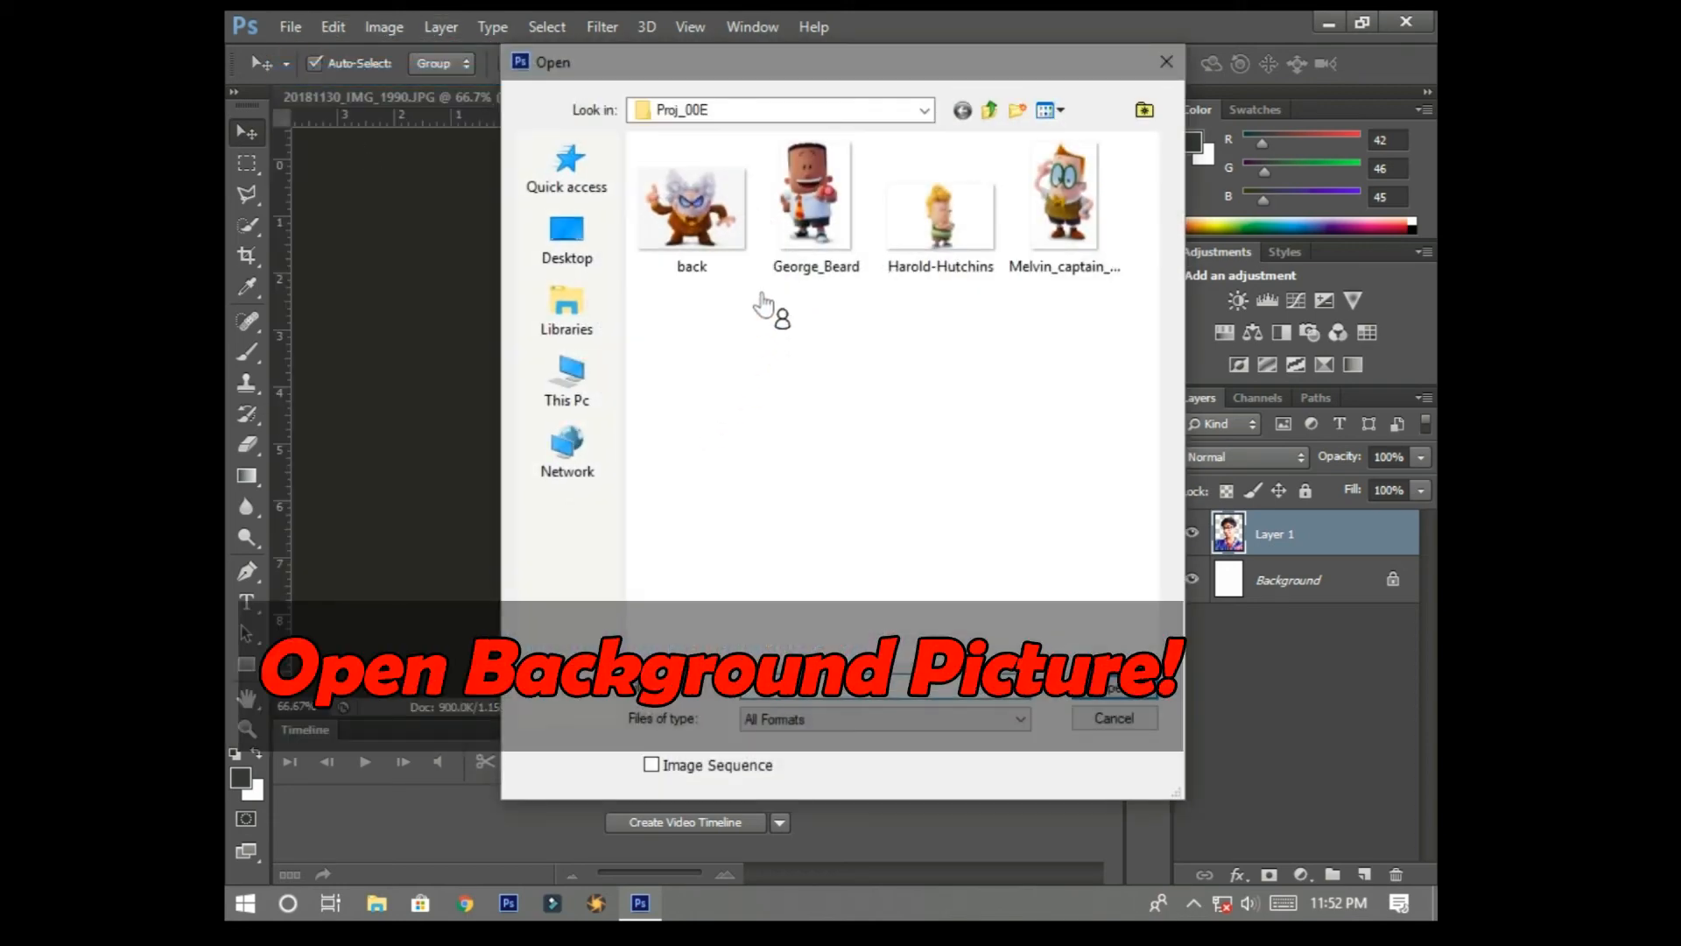
left_click(740, 258)
left_click(1112, 690)
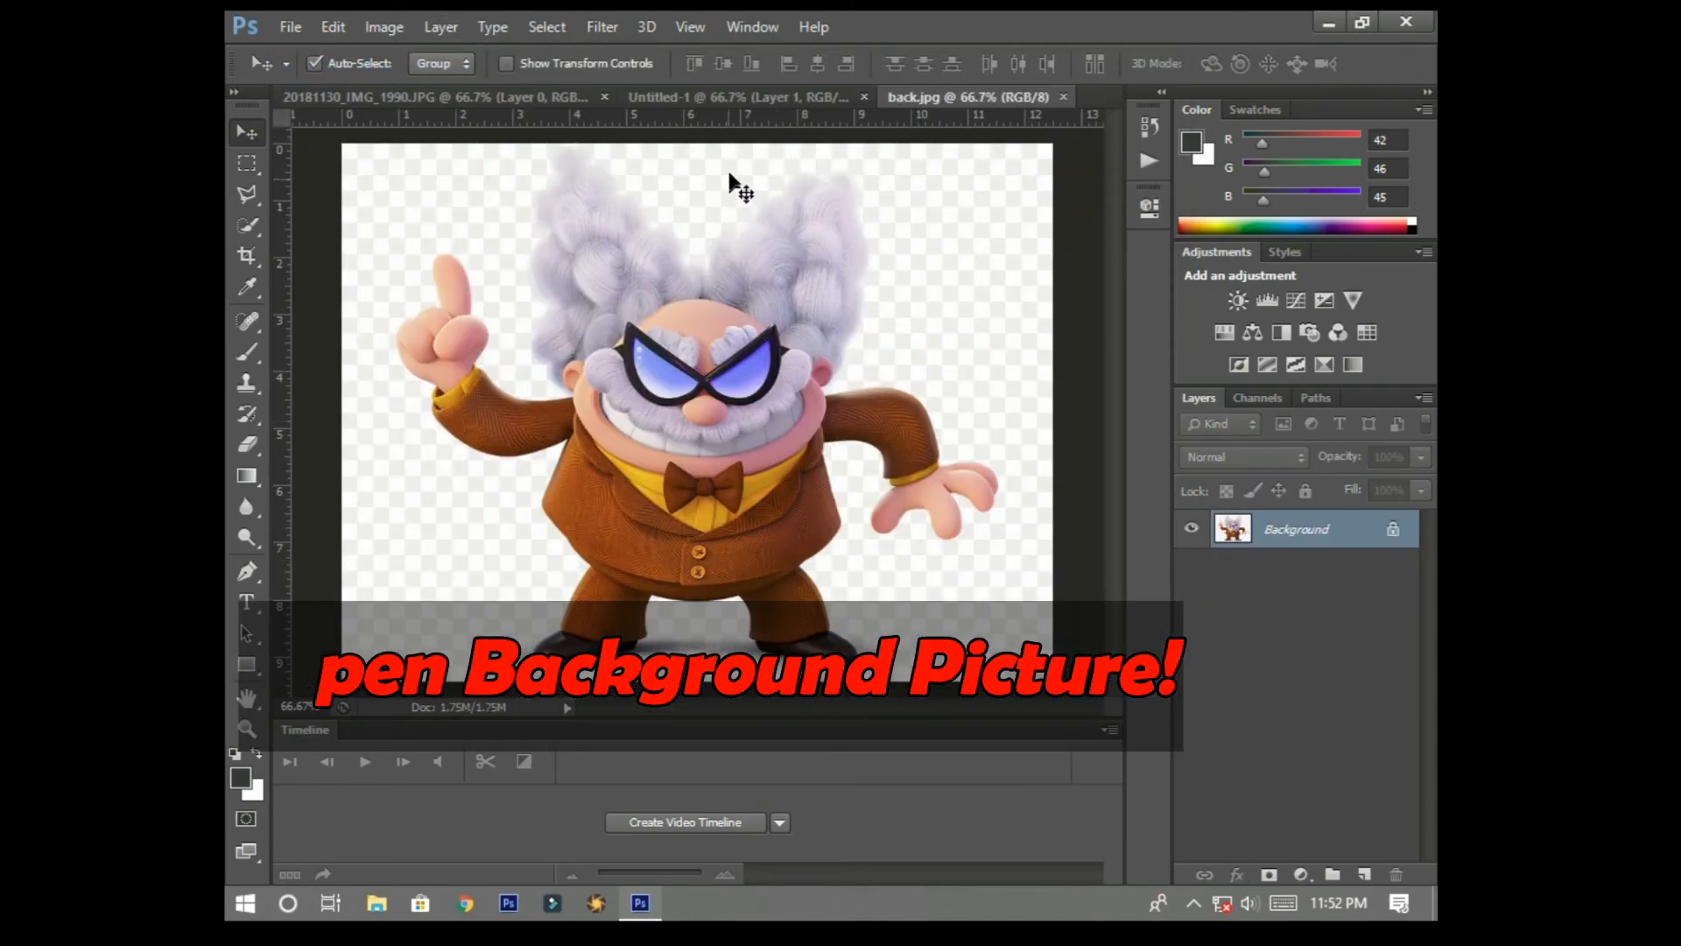
Convert the white Background of Untitled-1 to a regular layer named Layer 0 and hide it
left_click(743, 106)
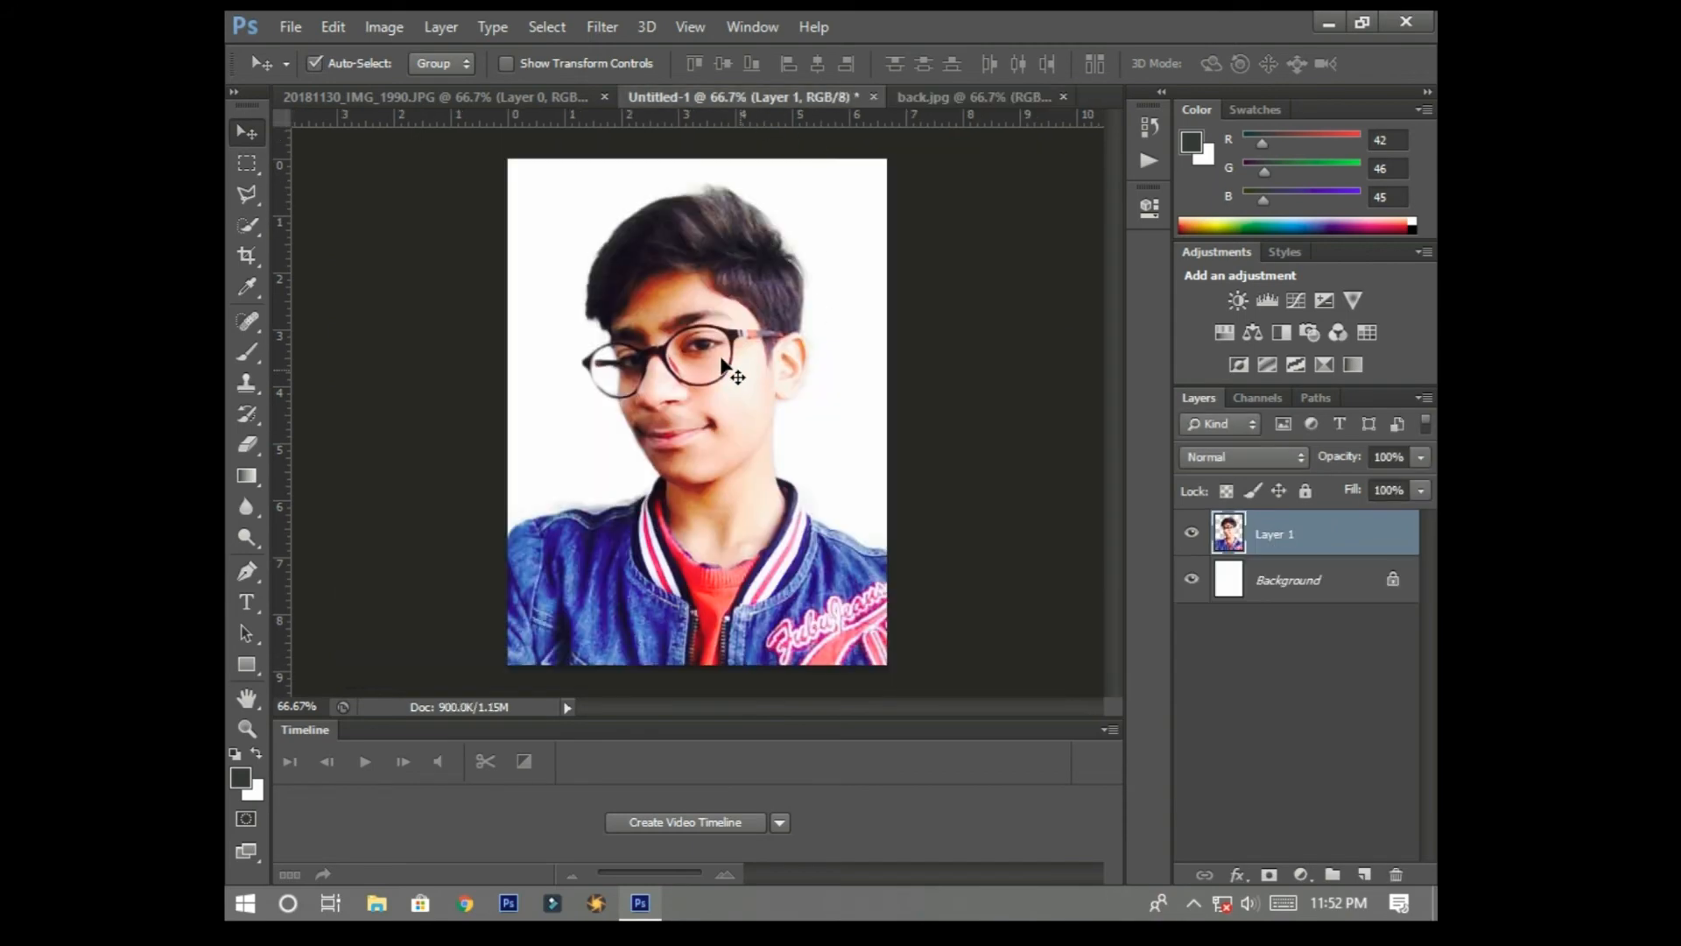
left_click(1191, 579)
left_click(1192, 578)
left_click(1192, 579)
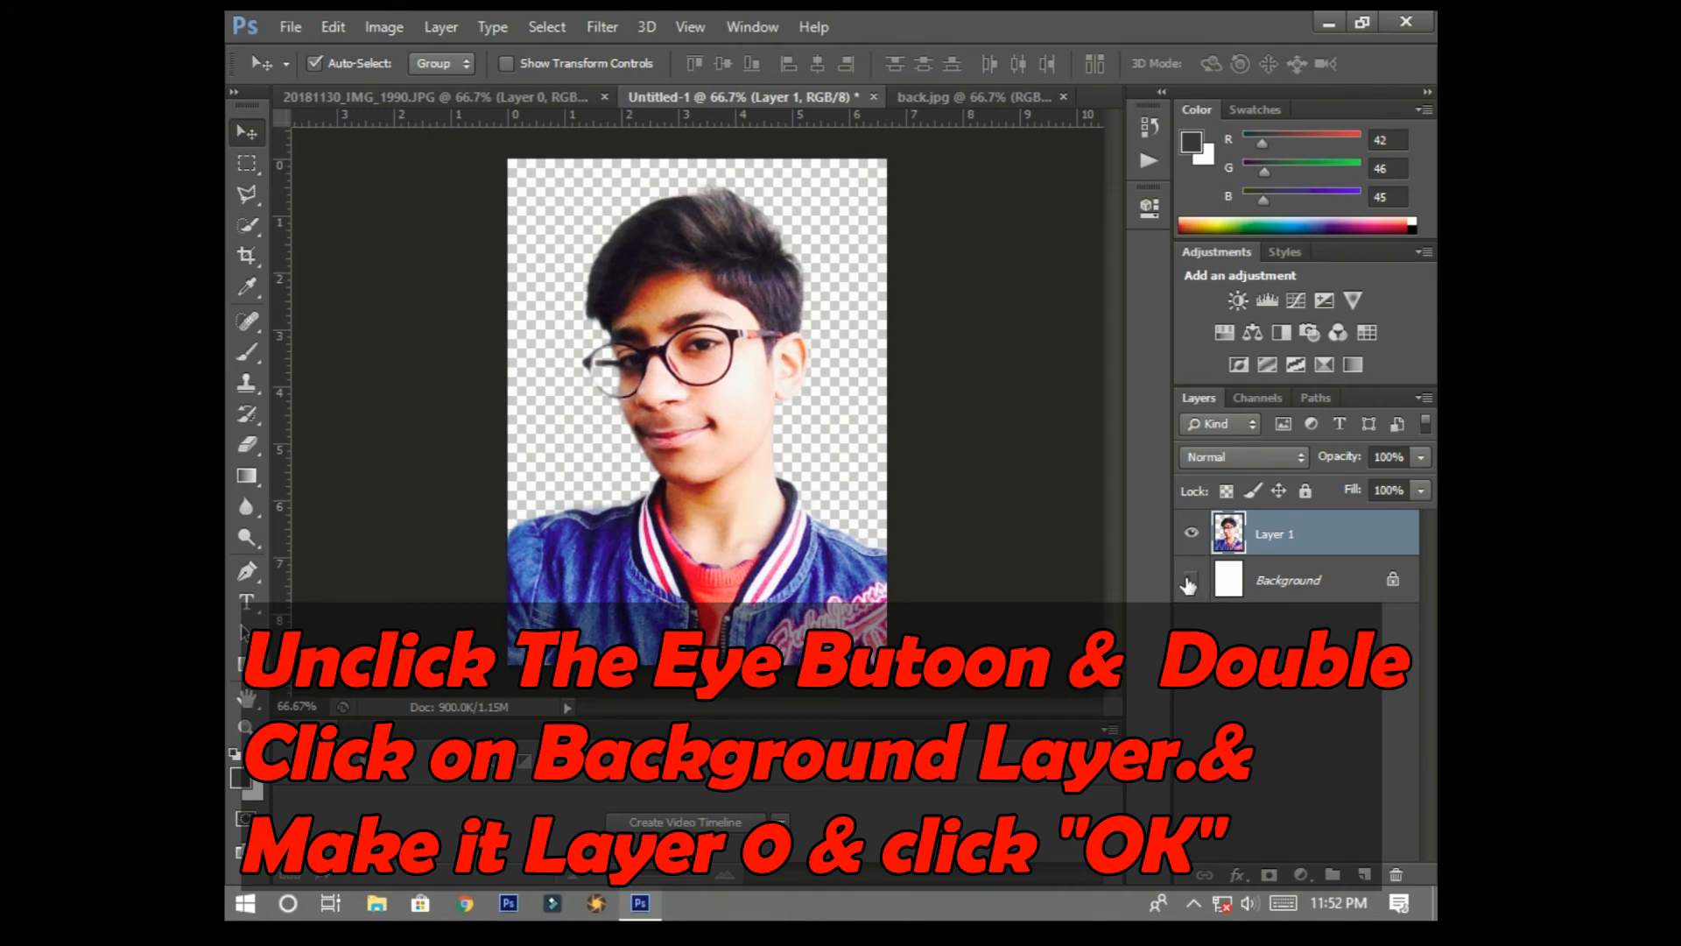
left_click(1192, 580)
double_click(1278, 580)
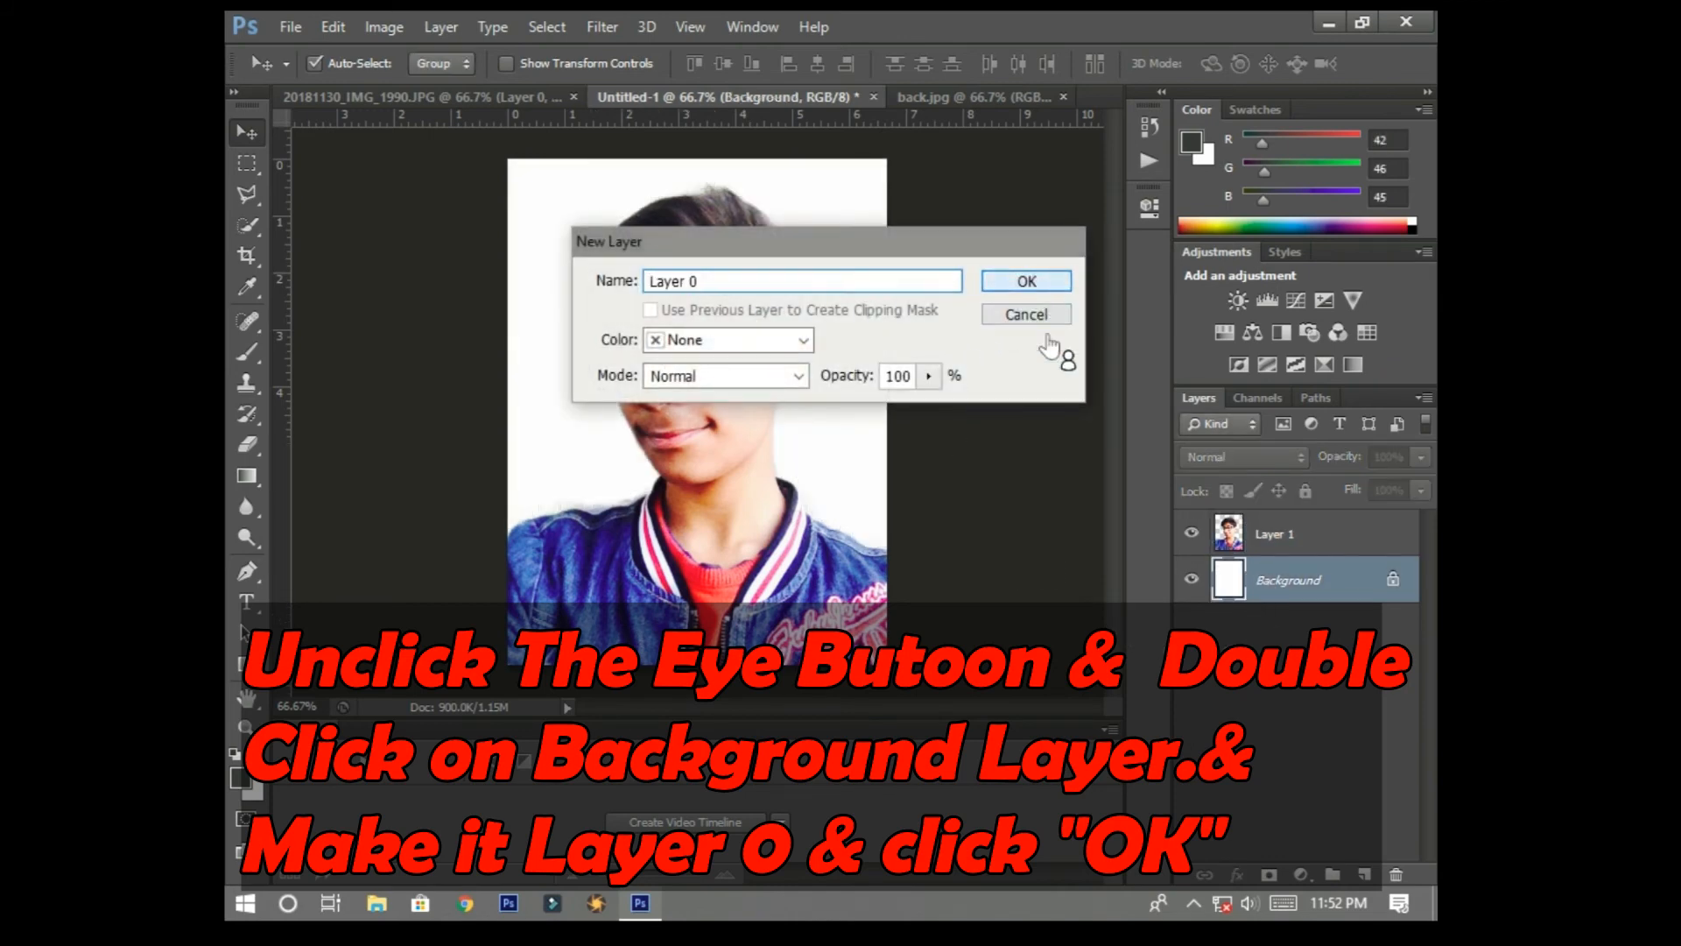
key("Return")
left_click(1192, 580)
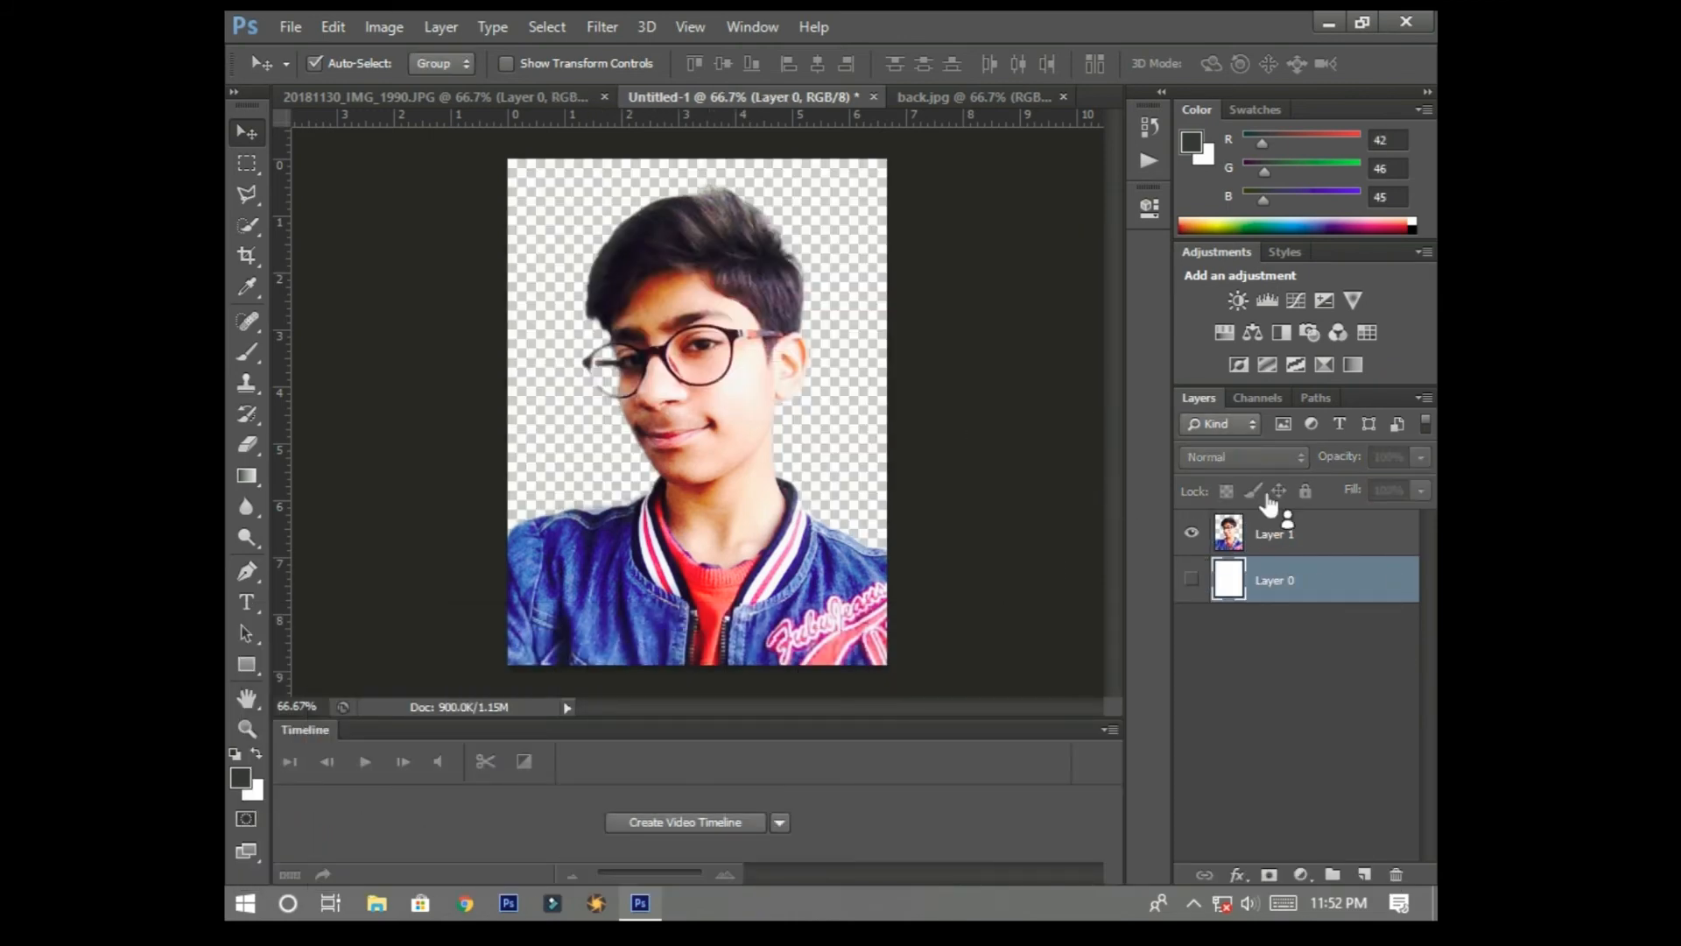
Bring the back.jpg picture into Untitled-1 beneath the portrait layer and position its cartoon character behind the young man, toward the canvas's left side
left_click(968, 97)
left_click_drag(772, 476, 688, 345)
left_click_drag(574, 344, 670, 513)
left_click_drag(844, 422, 705, 435)
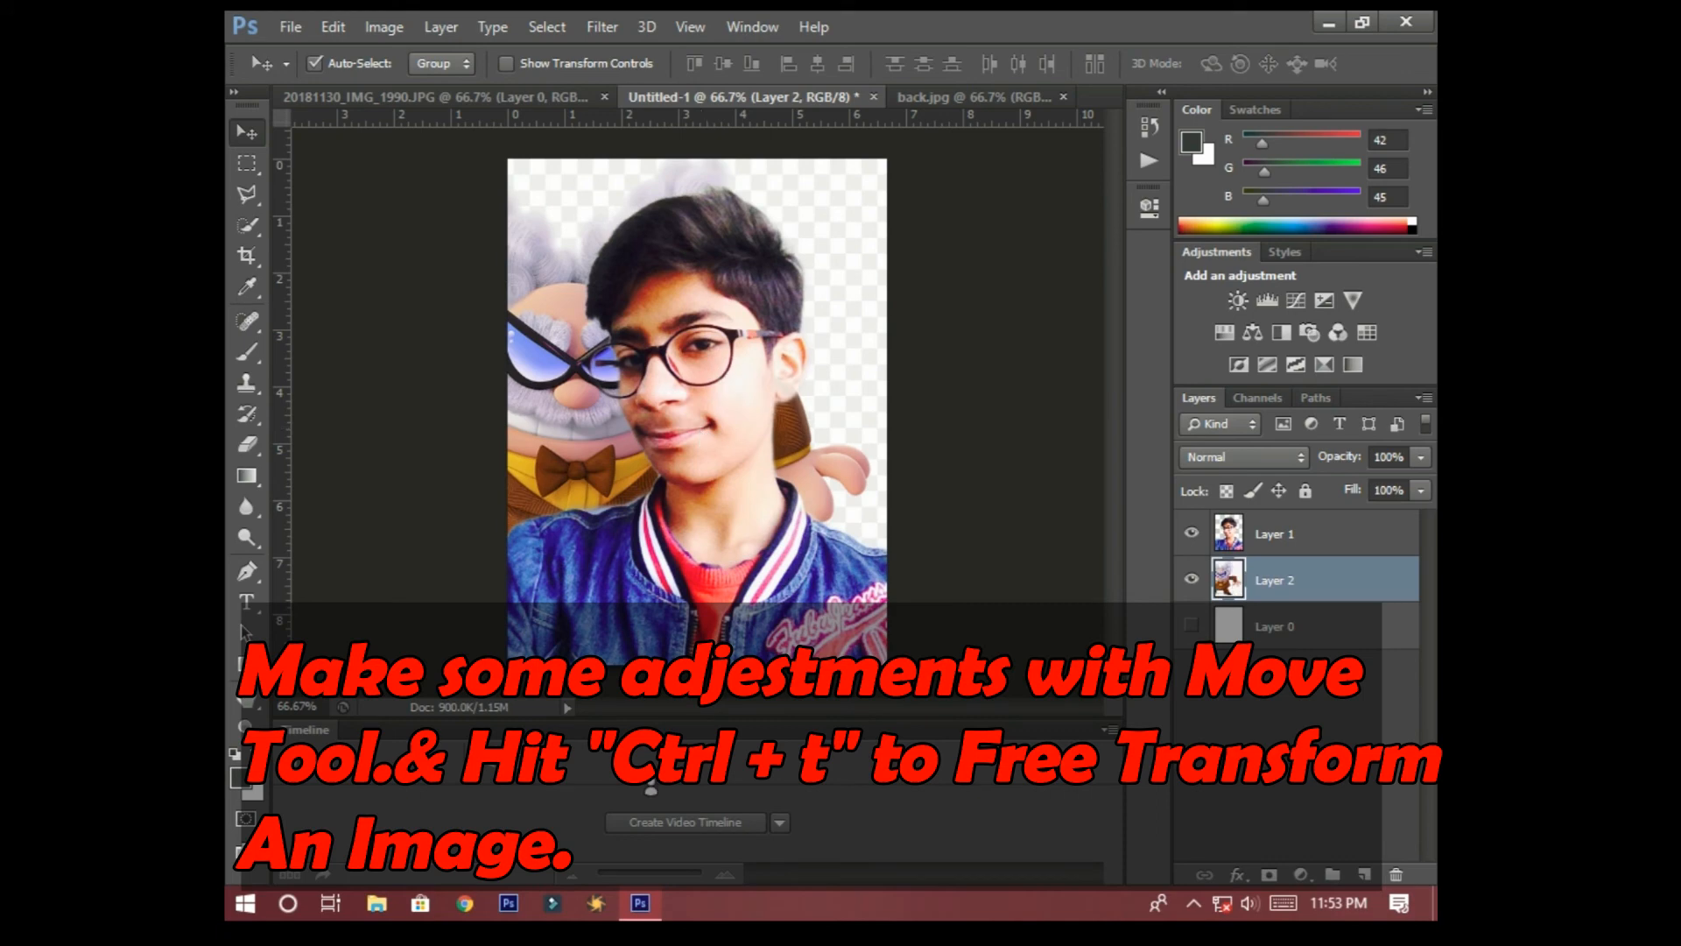
left_click_drag(569, 424, 571, 408)
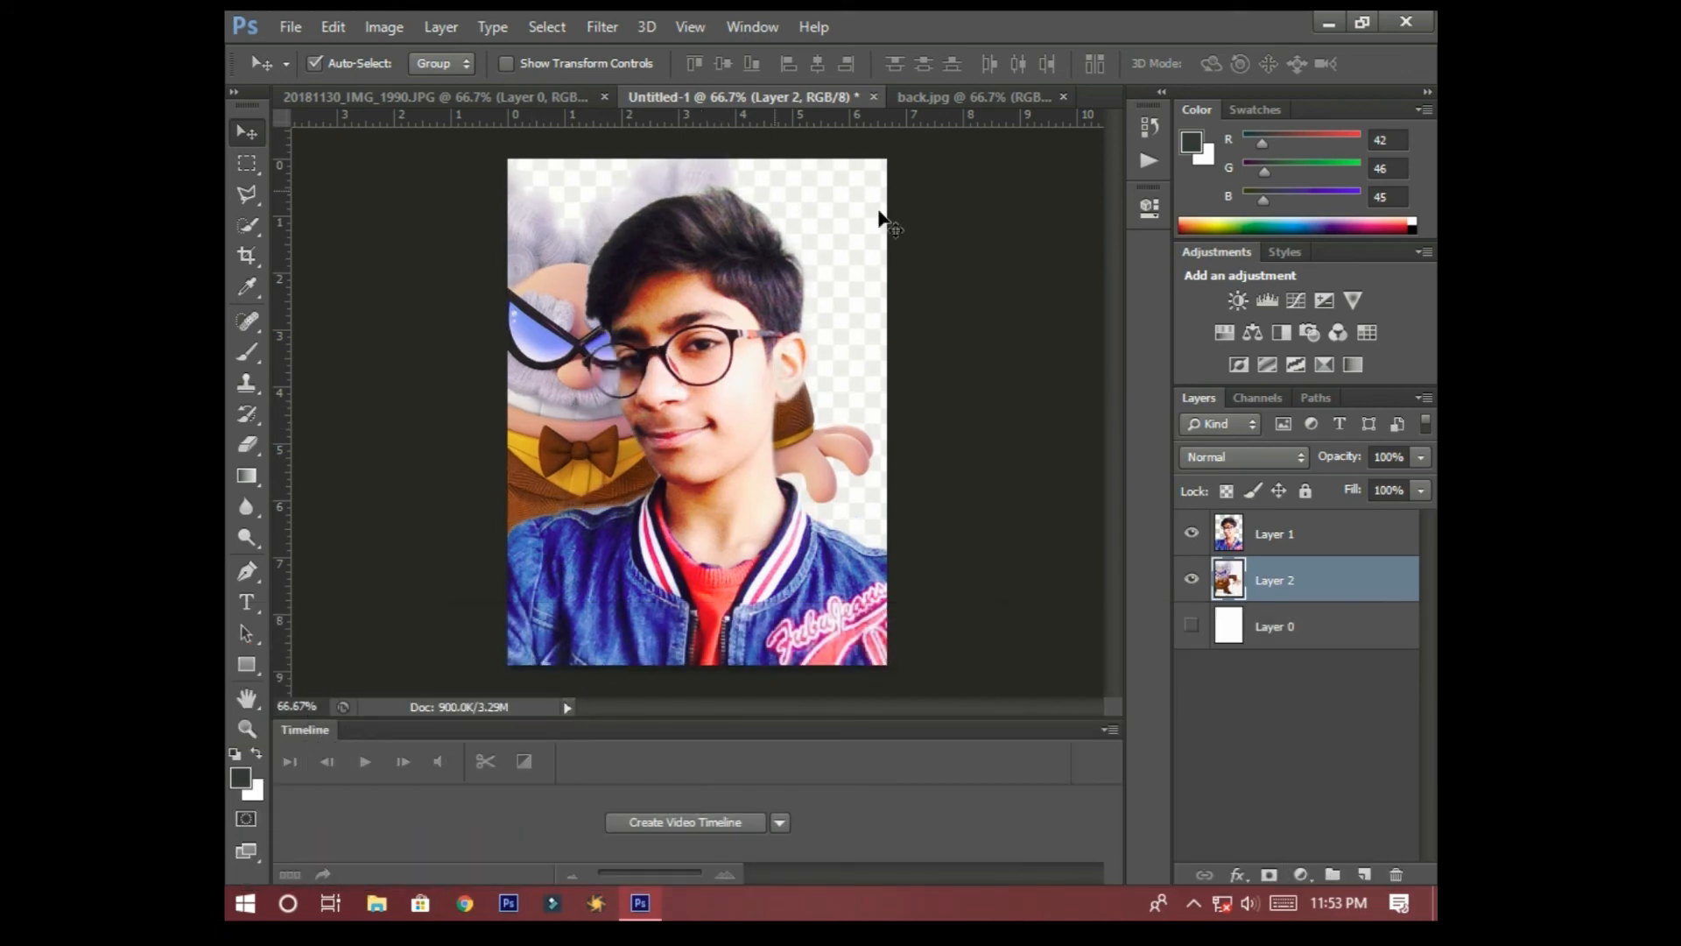
Export the composite for web as a GIF with the file name proj-10
left_click(290, 27)
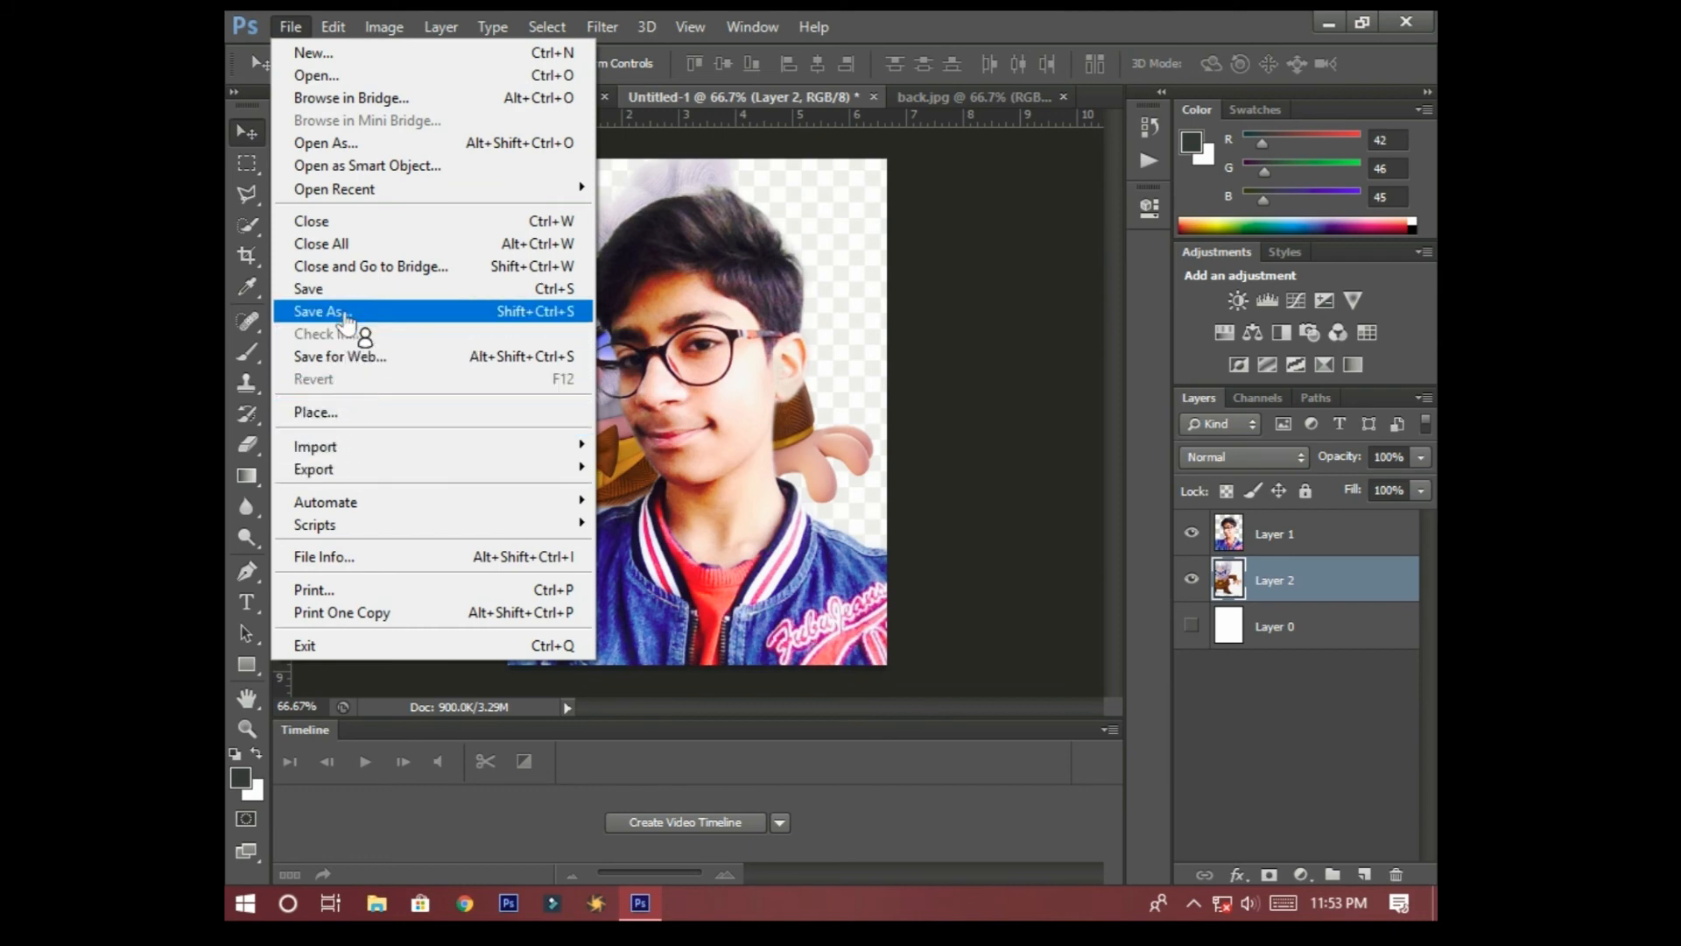
left_click(359, 358)
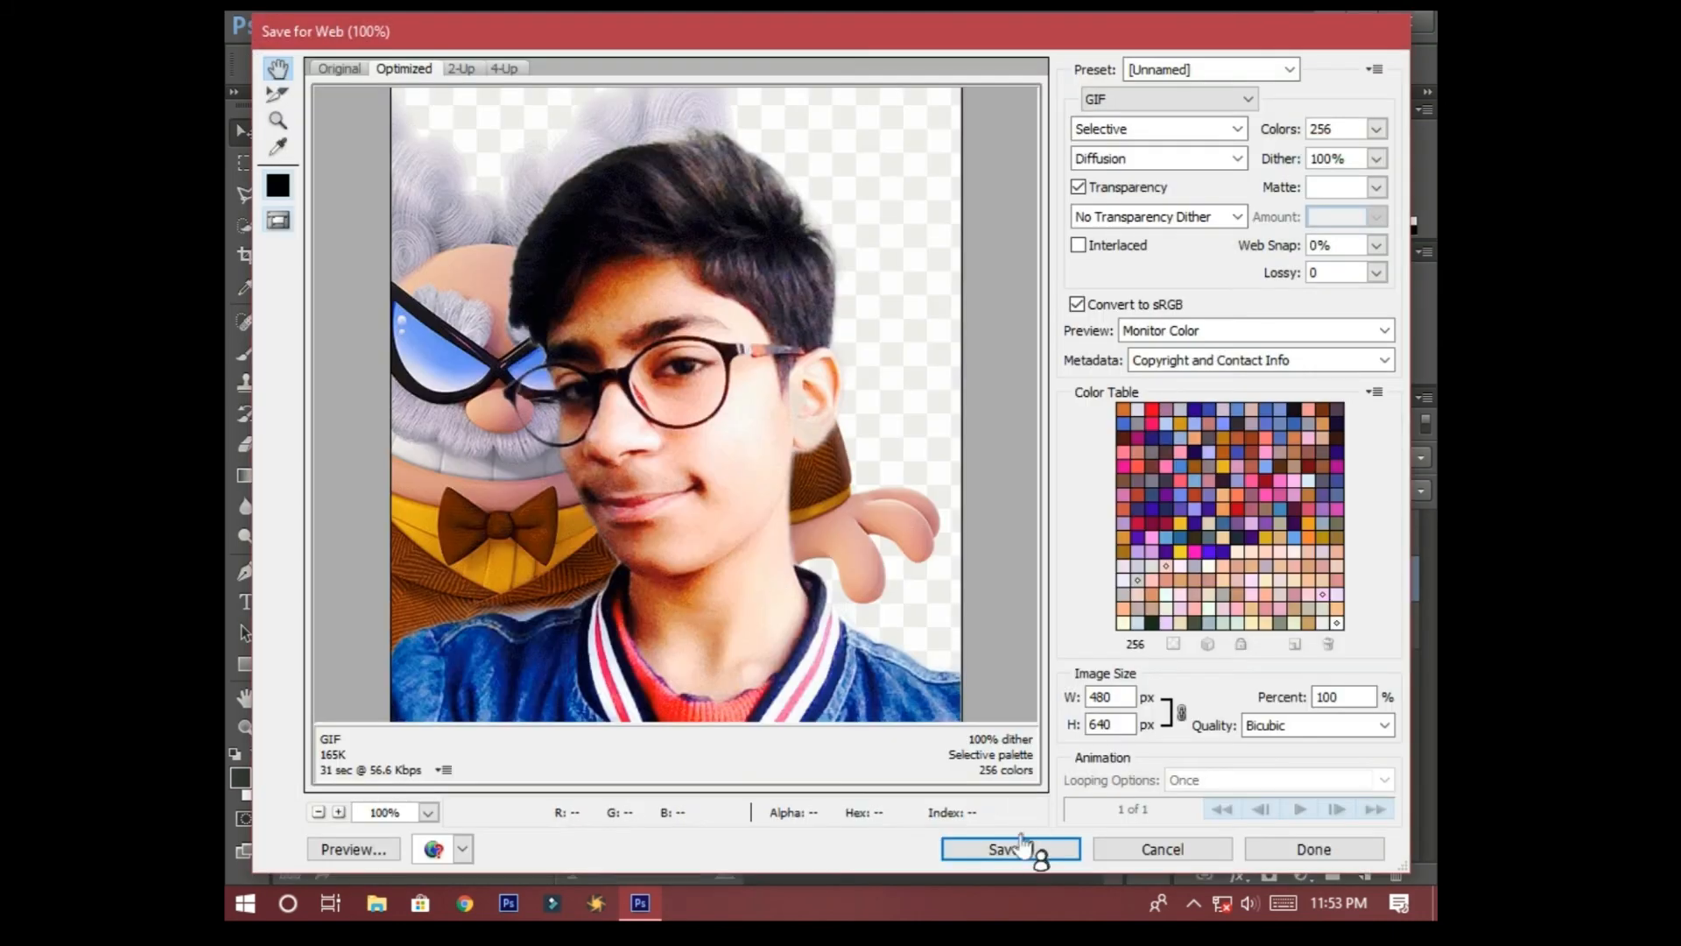
left_click(1042, 850)
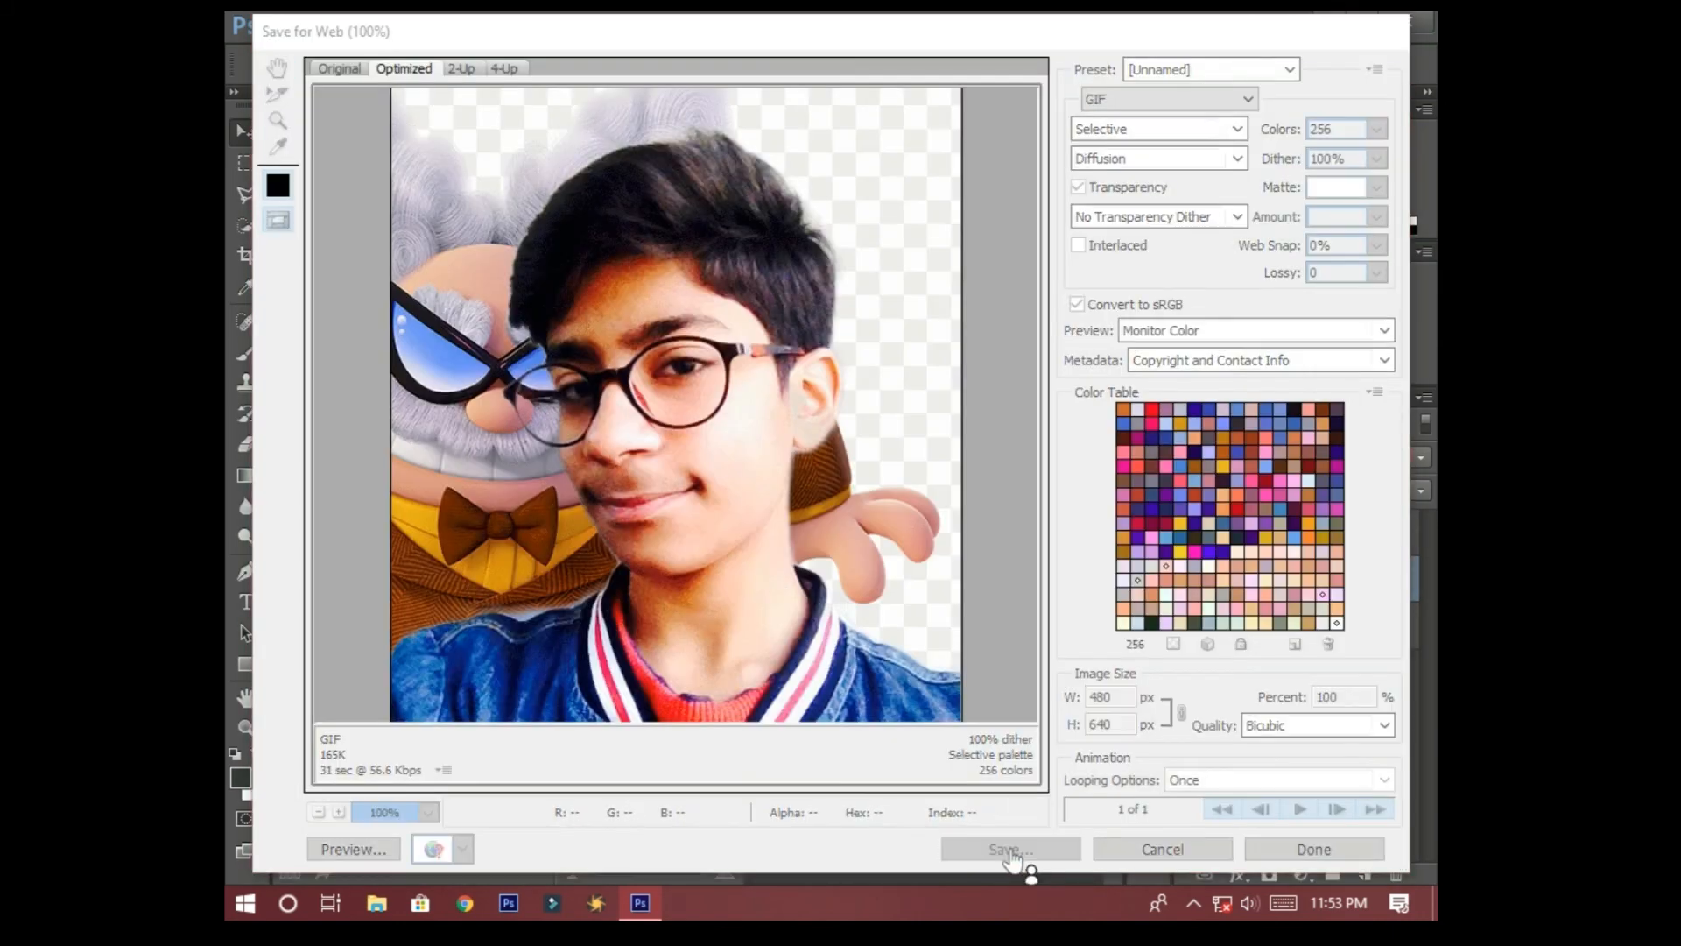
left_click(327, 254)
type("proj 00")
left_click(893, 687)
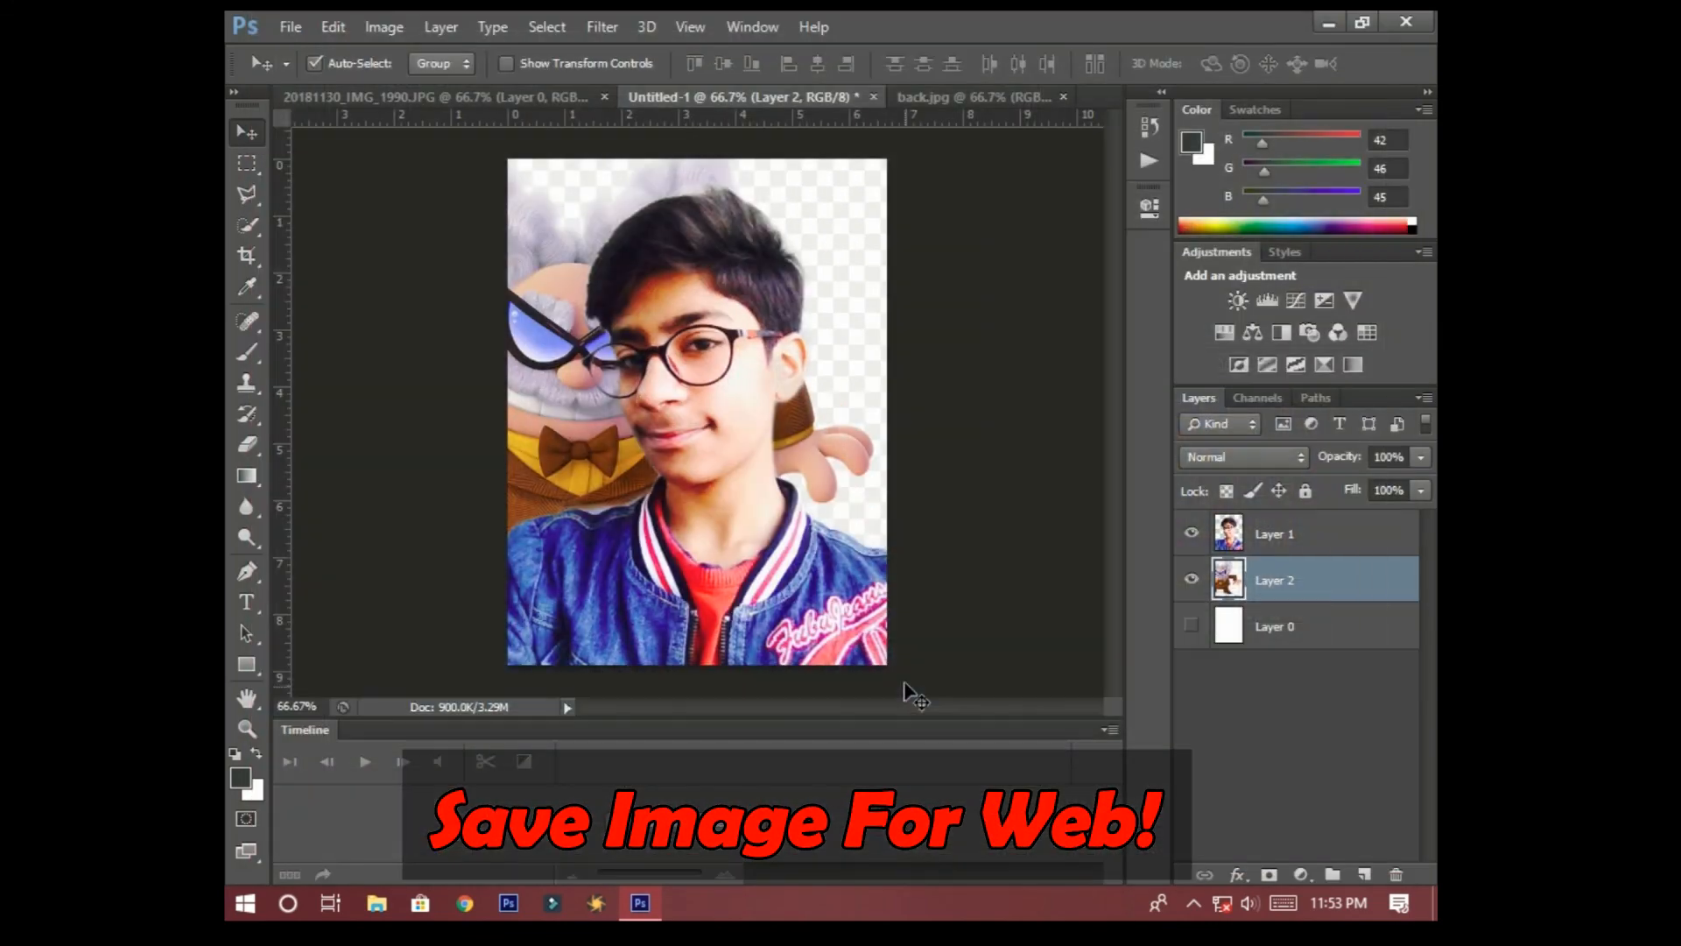
Show the desktop and refresh it to check for the exported image
left_click(1435, 903)
right_click(586, 319)
left_click(643, 392)
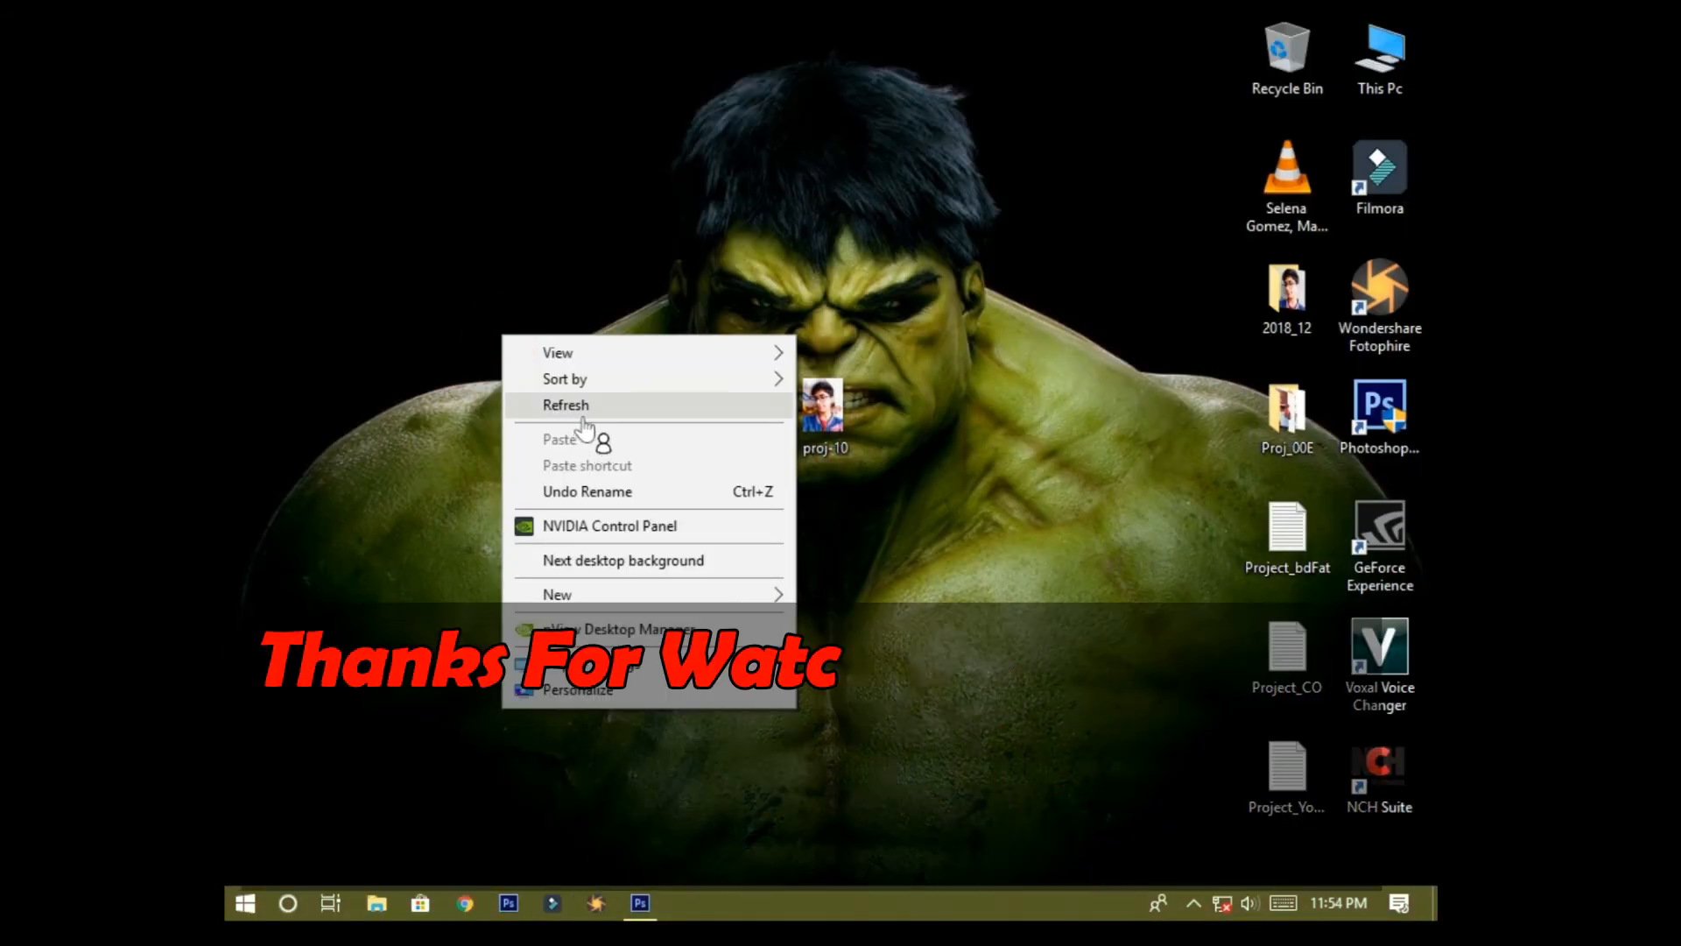
left_click(578, 407)
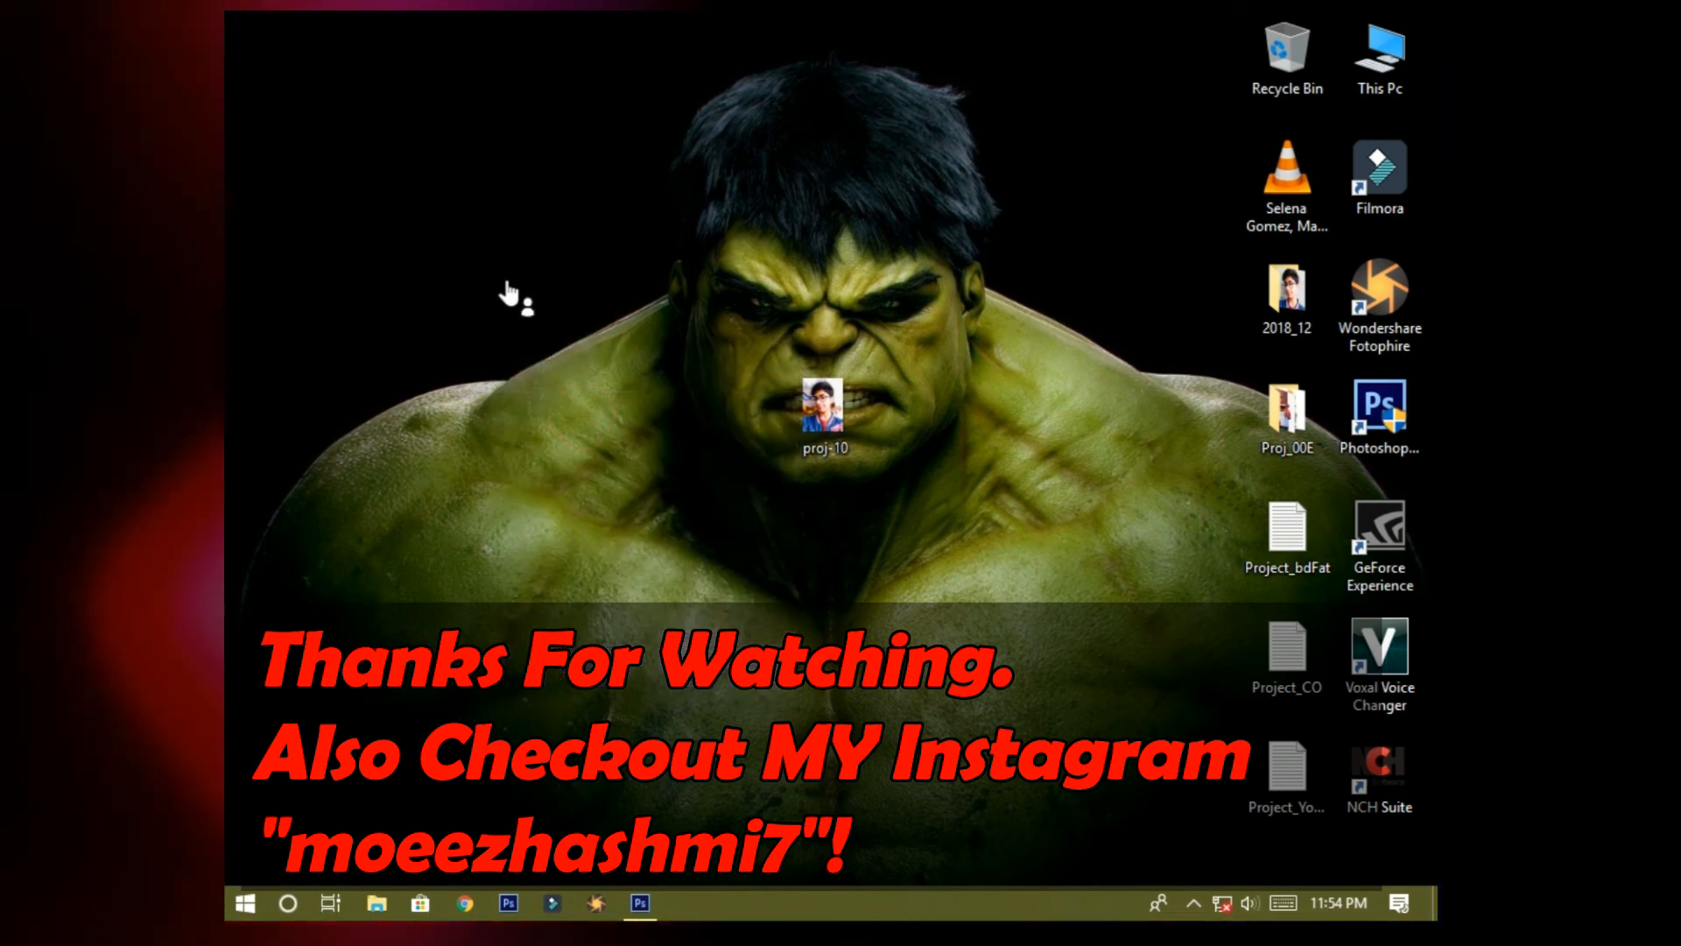